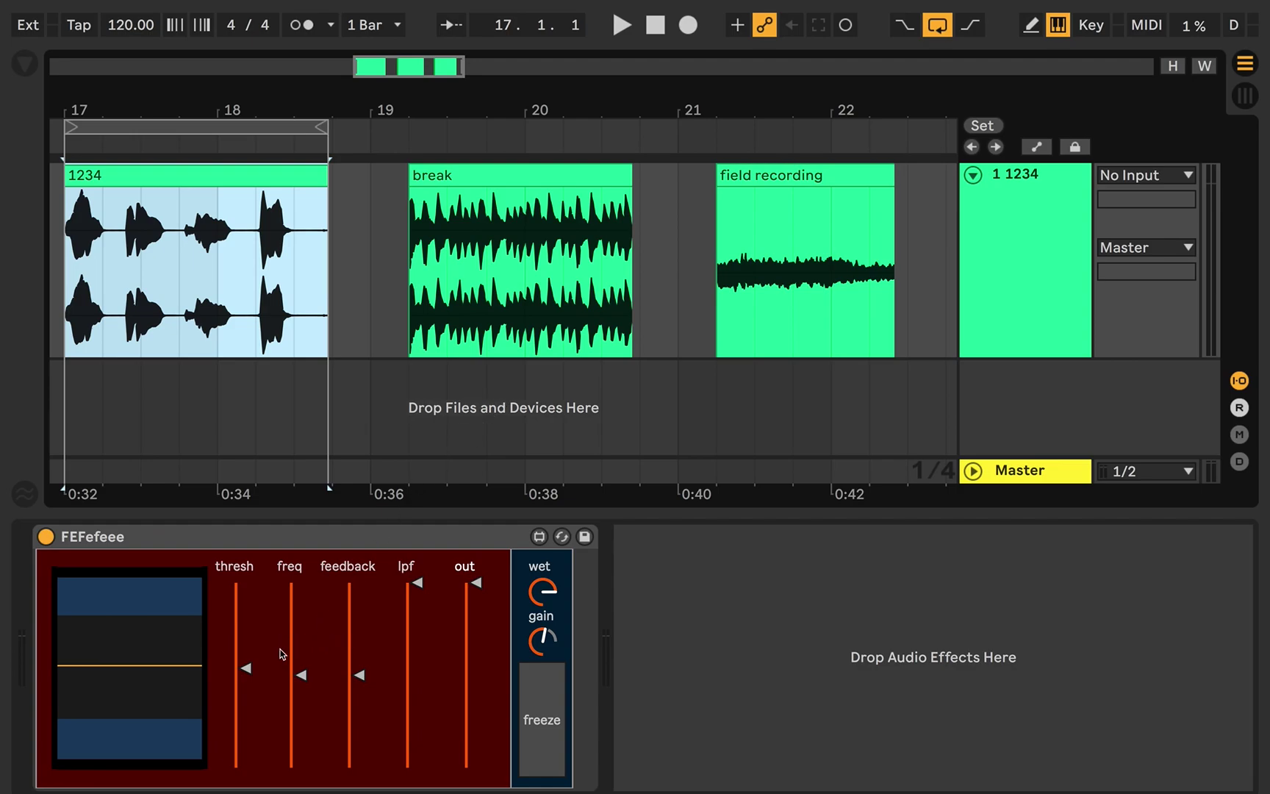
Lower the FEFefeee thresh slider to just below the middle and start playing the looped 1234 clip.
{"action": "left_click", "coordinate": [245, 667]}
{"action": "mouse_move", "coordinate": [246, 669]}
{"action": "left_mouse_down"}
{"action": "mouse_move", "coordinate": [246, 717]}
{"action": "mouse_move", "coordinate": [245, 686]}
{"action": "left_mouse_up"}
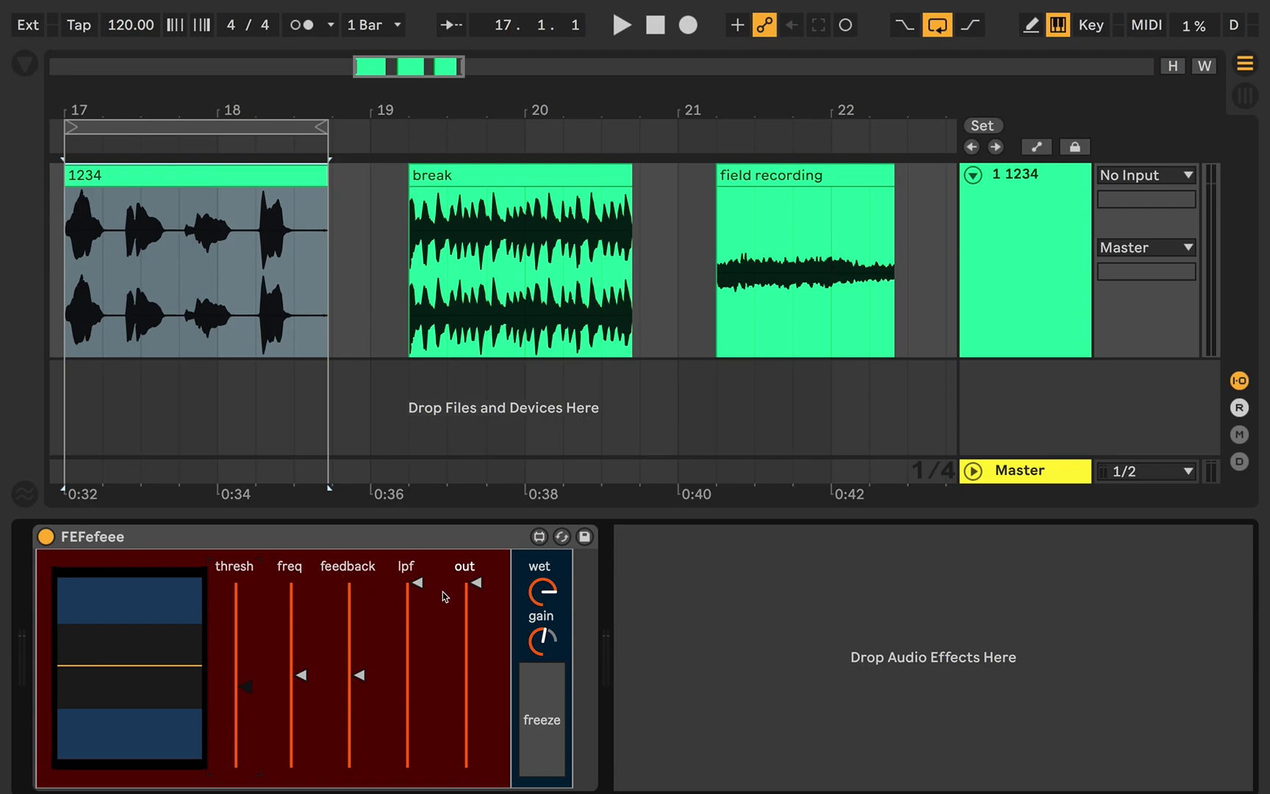
{"action": "left_click", "coordinate": [185, 341]}
{"action": "key", "text": "space"}
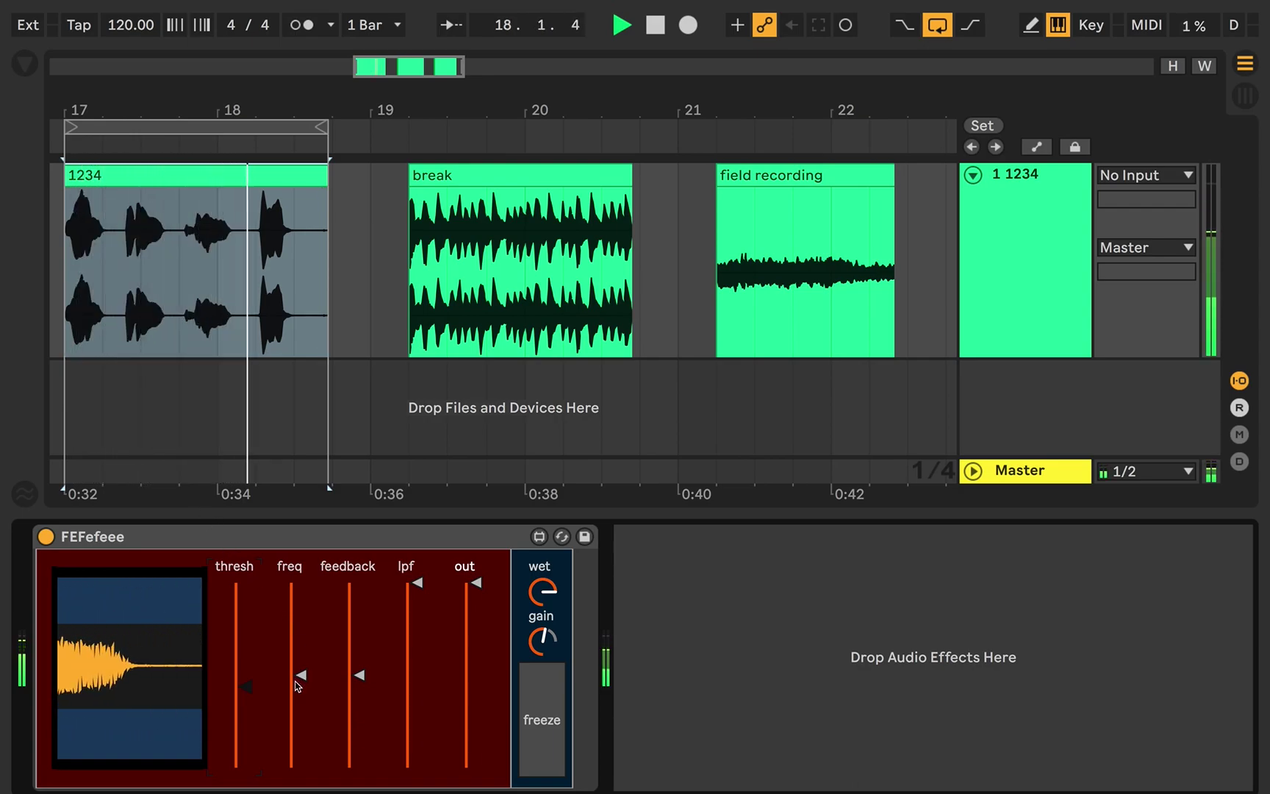
While the loop plays, try different freq and feedback levels, ending with thresh near minimum, freq at about a quarter and feedback near the middle.
{"action": "left_click_drag", "start_coordinate": [295, 681], "coordinate": [298, 618]}
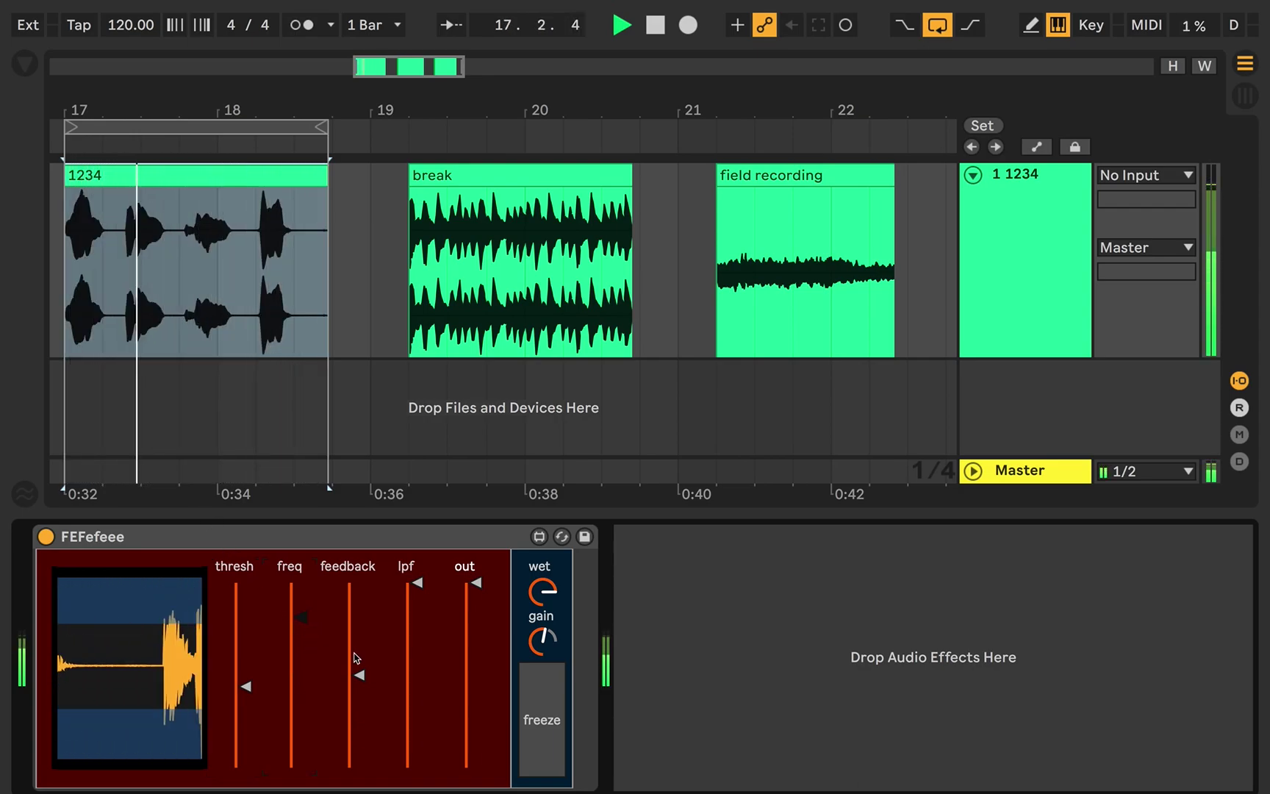
{"action": "left_click", "coordinate": [359, 675]}
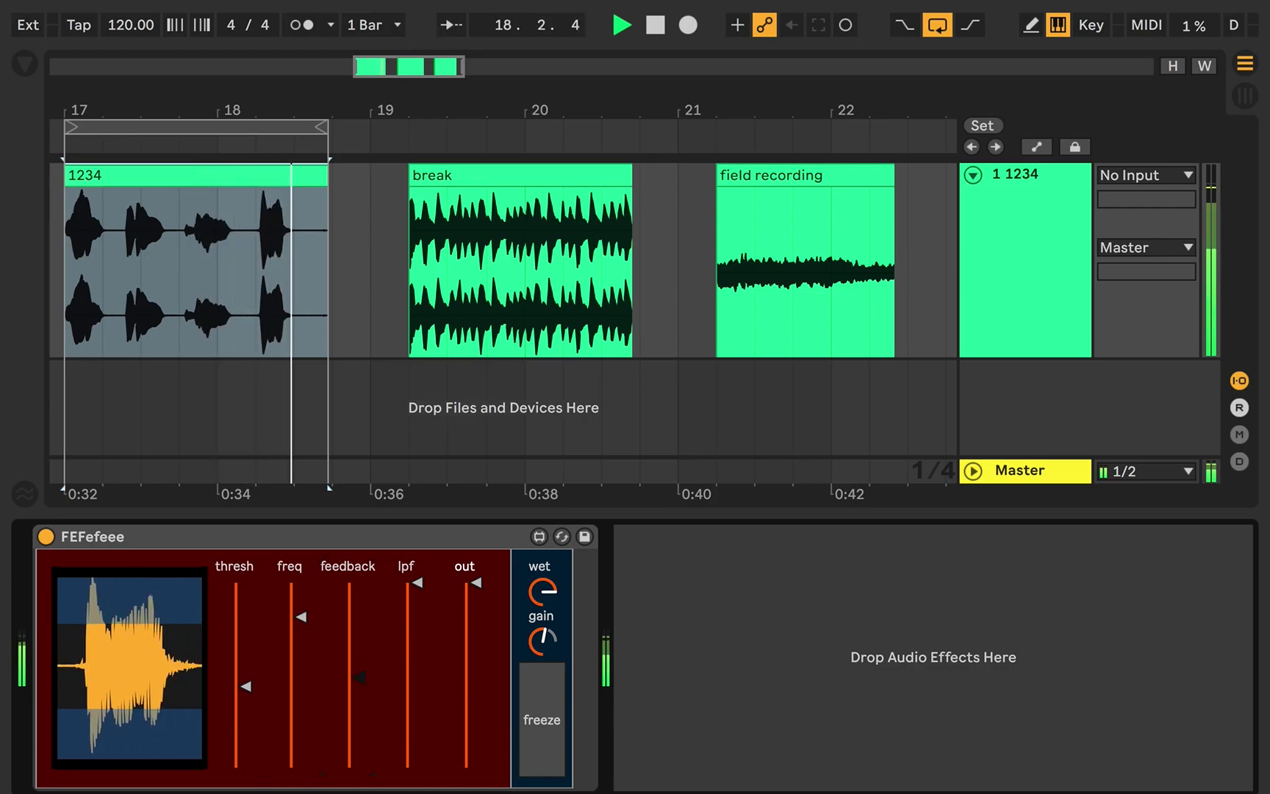
{"action": "left_click_drag", "start_coordinate": [358, 678], "coordinate": [241, 761]}
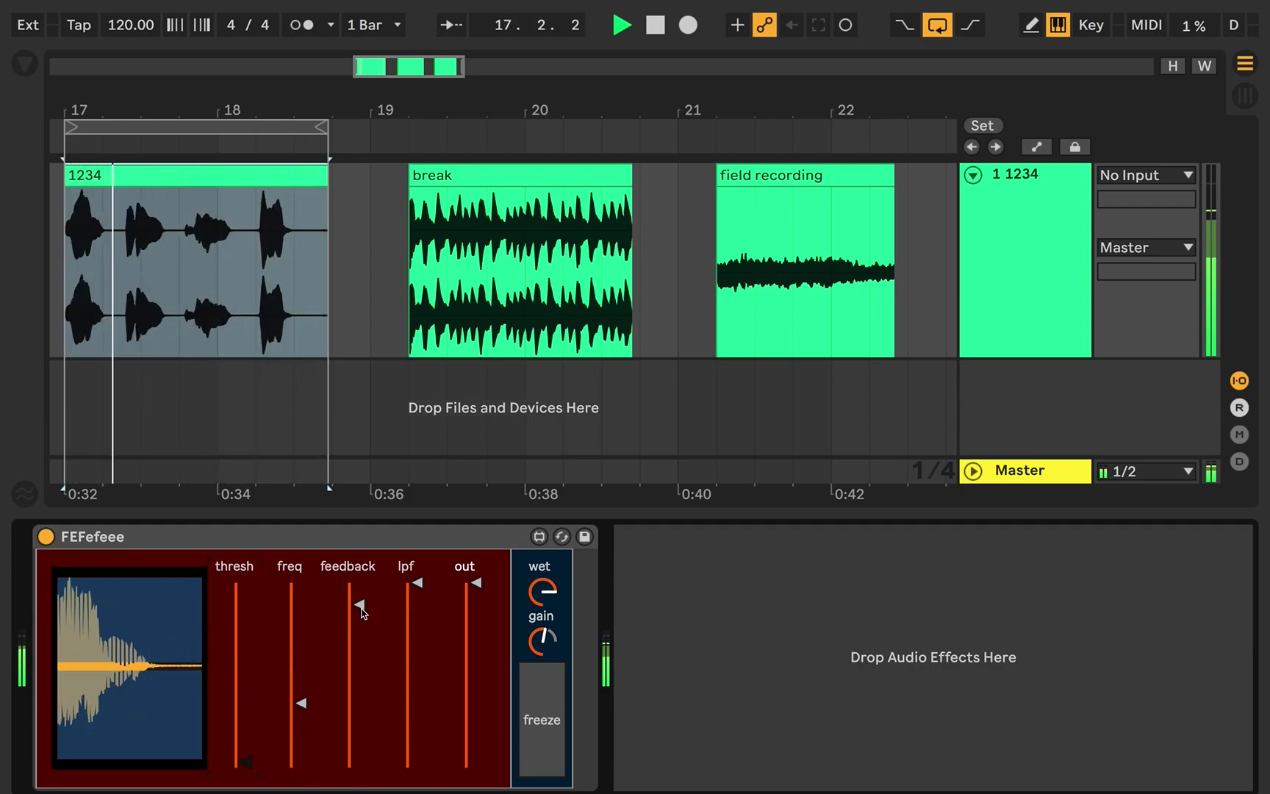
{"action": "left_click_drag", "start_coordinate": [360, 605], "coordinate": [300, 719]}
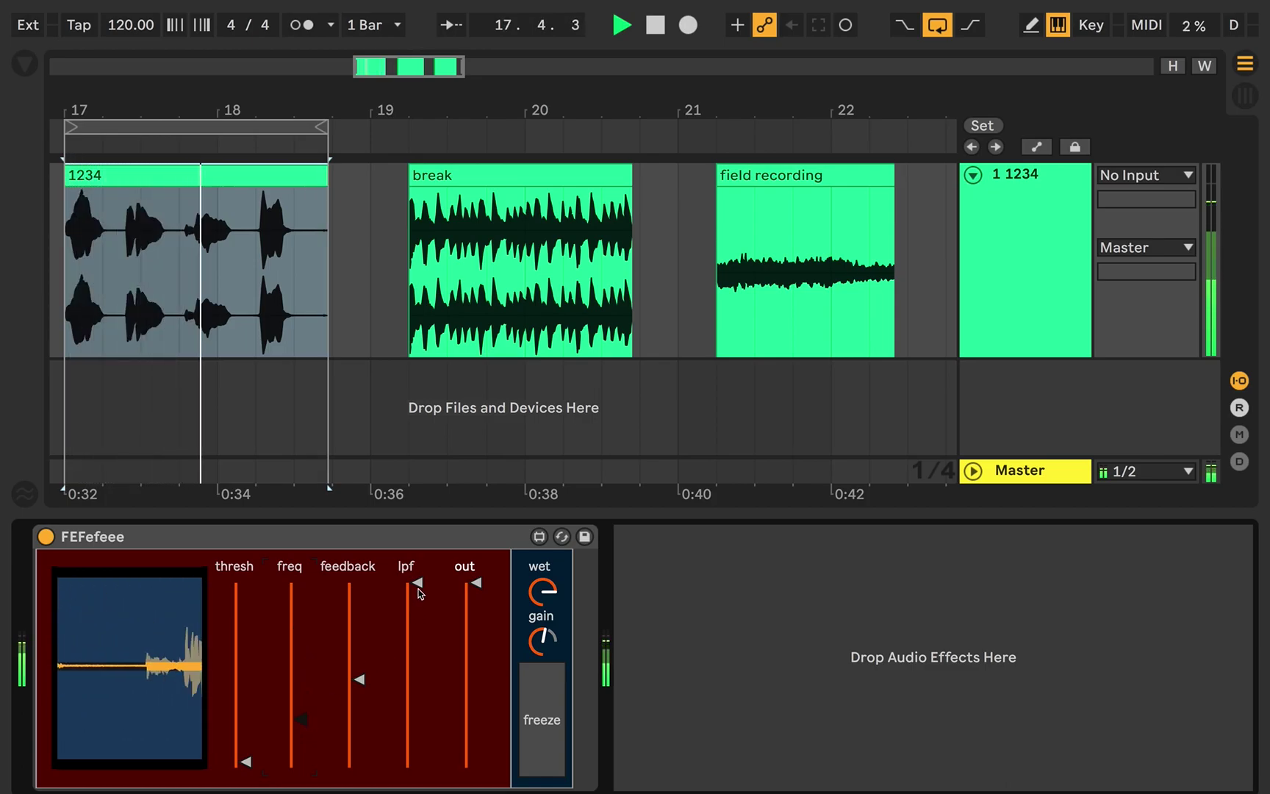
Sweep the lpf slider close to its minimum and back to maximum during playback, then stop the loop.
{"action": "left_click_drag", "start_coordinate": [418, 588], "coordinate": [418, 747]}
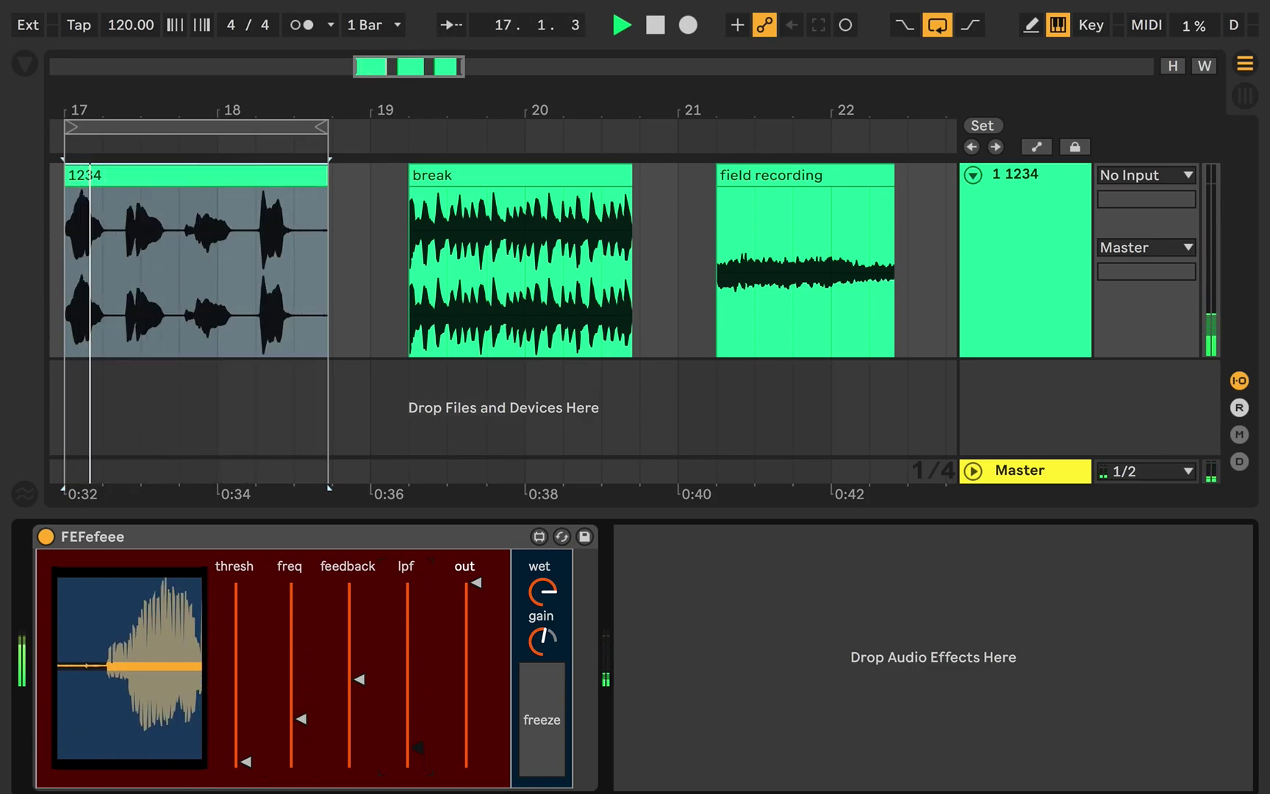
{"action": "left_click_drag", "start_coordinate": [418, 747], "coordinate": [417, 586]}
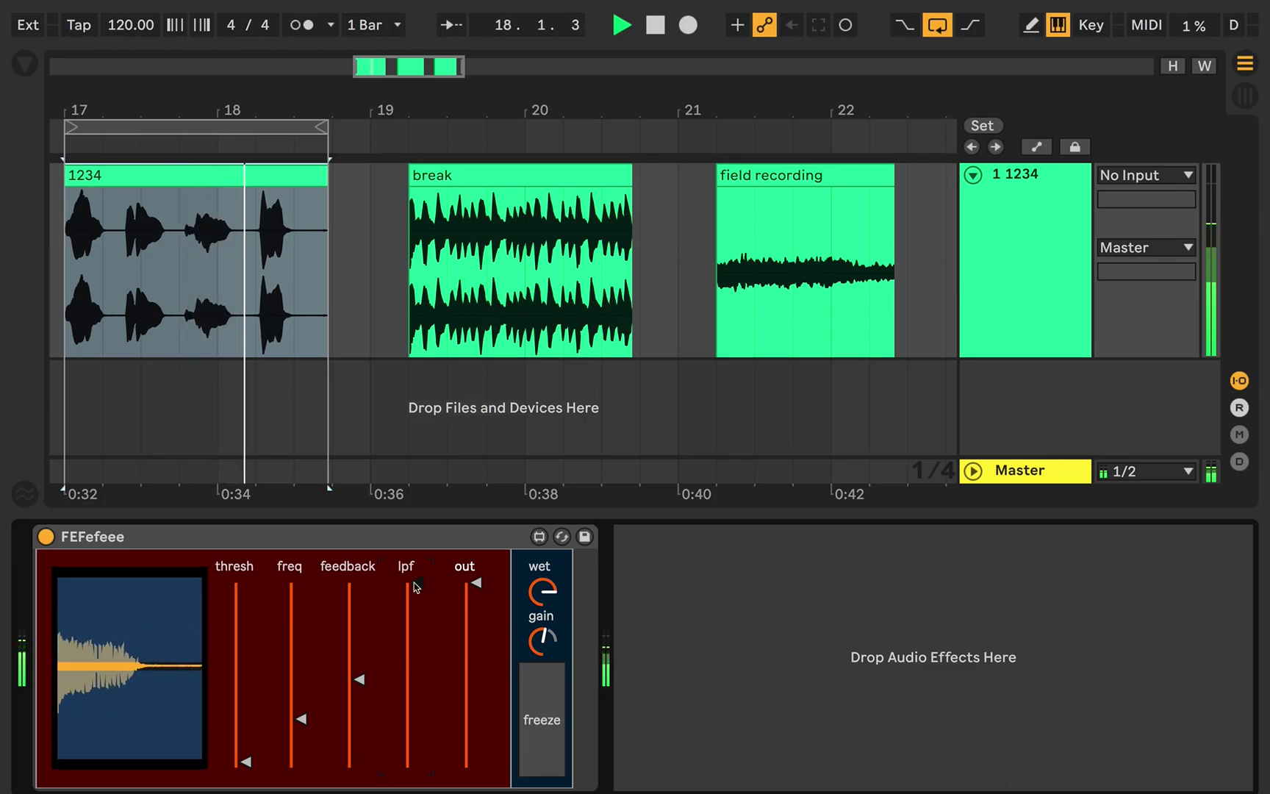
{"action": "mouse_move", "coordinate": [542, 591]}
{"action": "left_mouse_down"}
{"action": "mouse_move", "coordinate": [542, 625]}
{"action": "mouse_move", "coordinate": [542, 592]}
{"action": "left_mouse_up"}
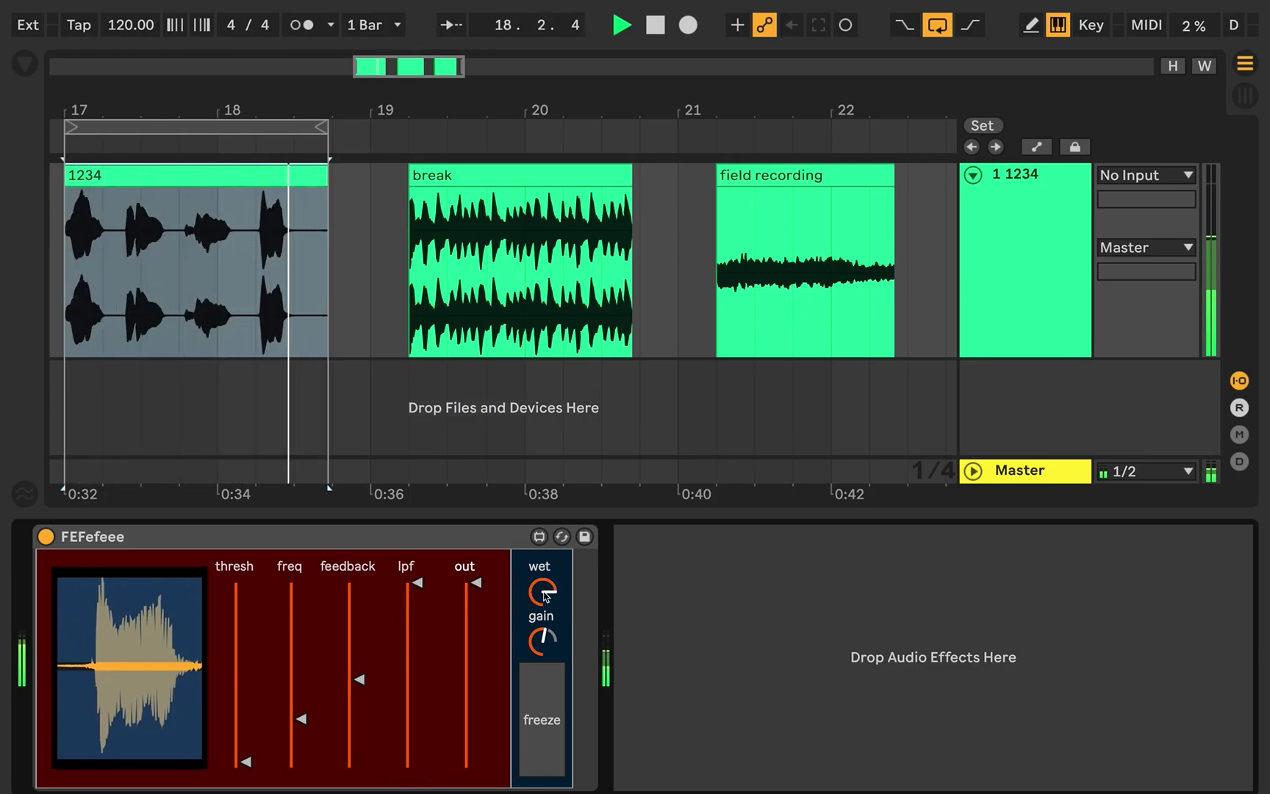
{"action": "key", "text": "space"}
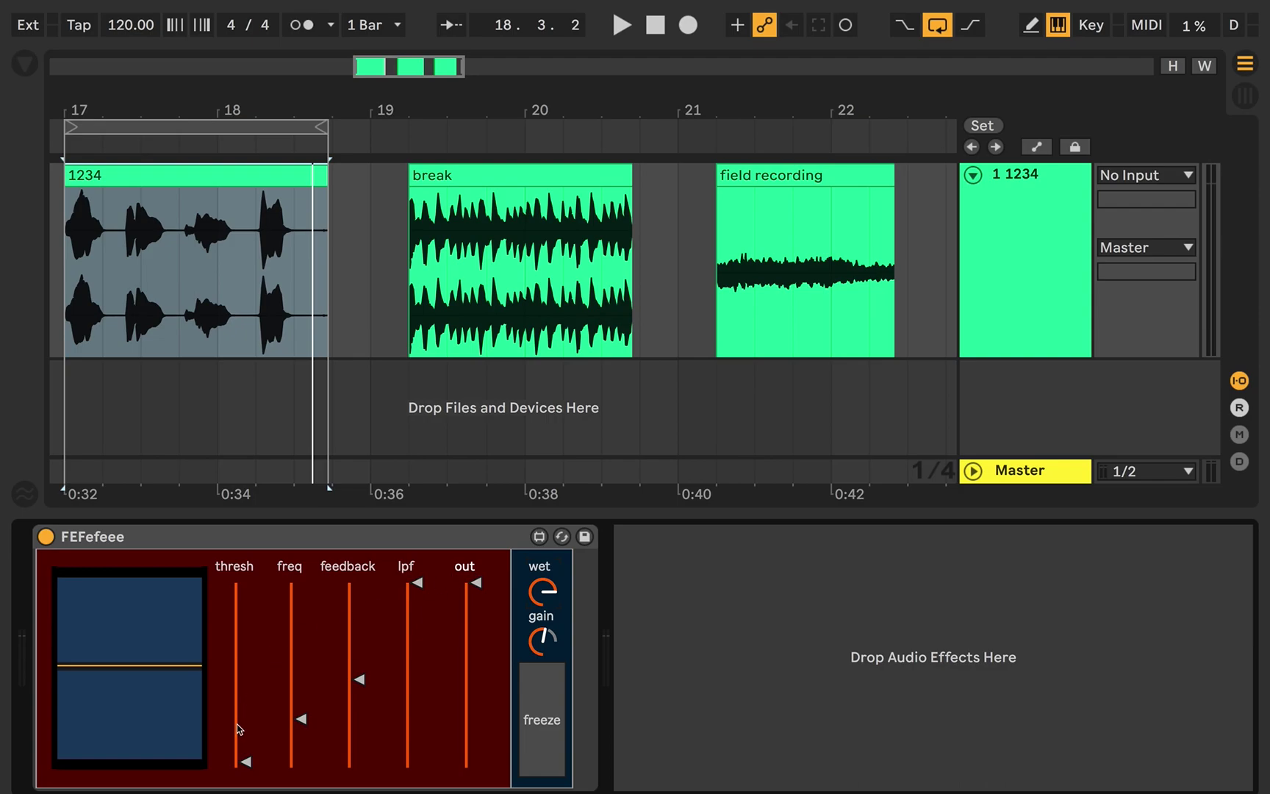
Raise thresh to nearly two thirds and sweep the freq slider through its full range.
{"action": "left_click_drag", "start_coordinate": [245, 755], "coordinate": [246, 652]}
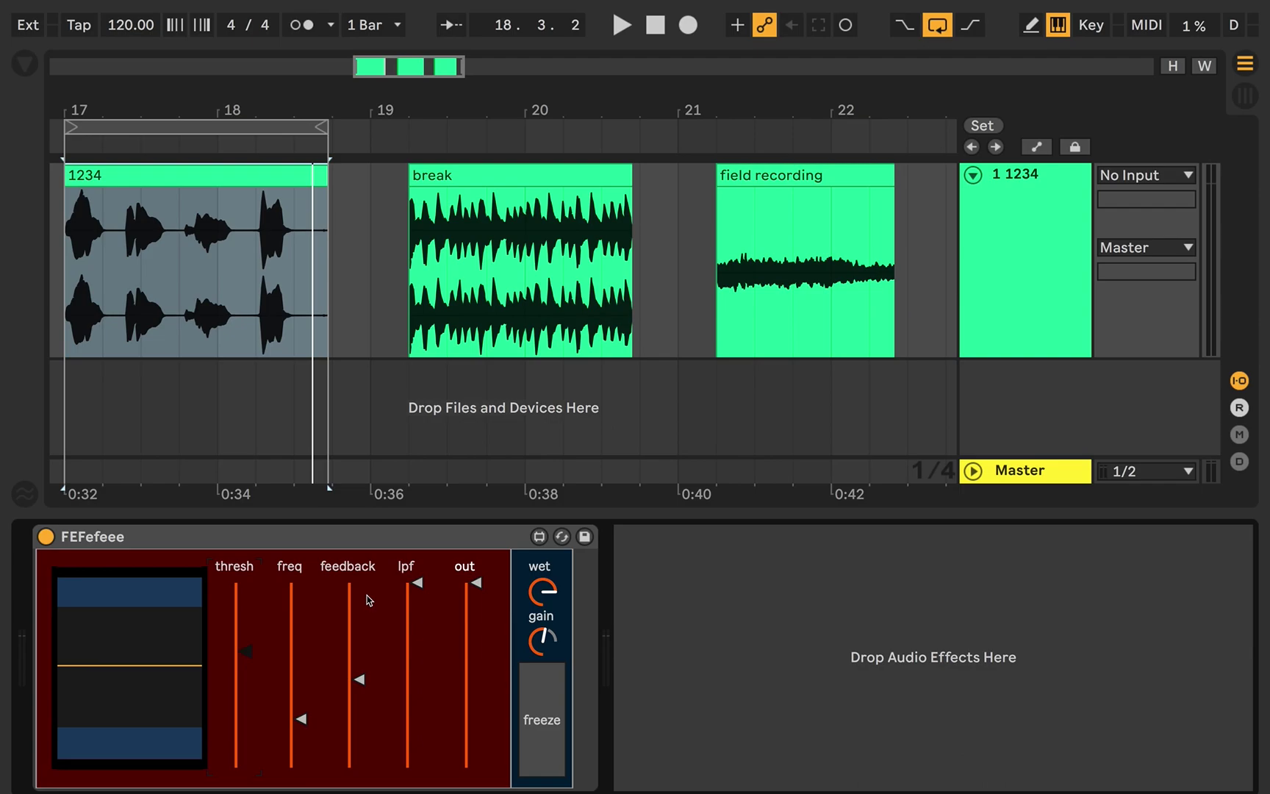
{"action": "left_click", "coordinate": [301, 717]}
{"action": "left_click_drag", "start_coordinate": [300, 587], "coordinate": [301, 625]}
{"action": "left_click_drag", "start_coordinate": [300, 771], "coordinate": [300, 764]}
{"action": "left_click_drag", "start_coordinate": [301, 755], "coordinate": [302, 677]}
{"action": "left_click_drag", "start_coordinate": [302, 597], "coordinate": [301, 583]}
Set feedback close to maximum and freq to about two thirds, and audition the 1234 loop briefly.
{"action": "left_click_drag", "start_coordinate": [359, 684], "coordinate": [359, 652]}
{"action": "left_click_drag", "start_coordinate": [301, 586], "coordinate": [301, 634]}
{"action": "key", "text": "space"}
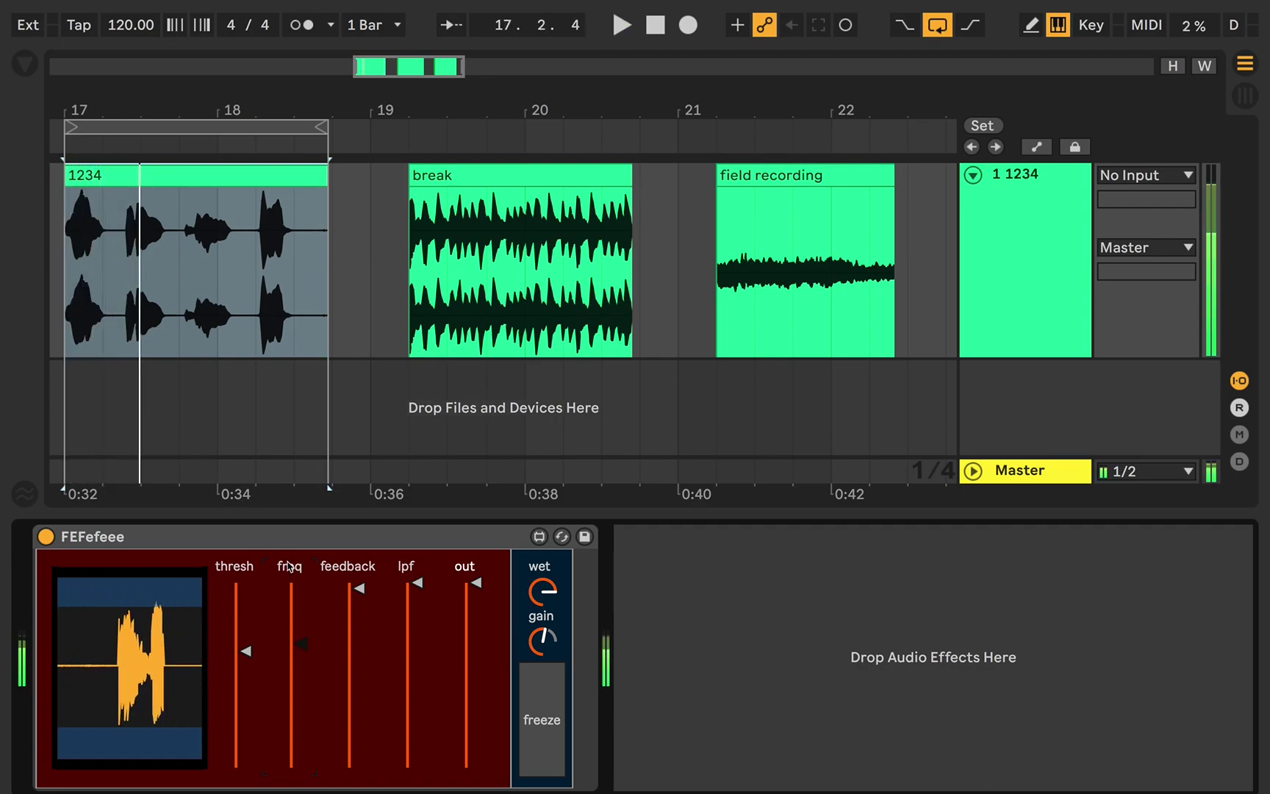
{"action": "key", "text": "space"}
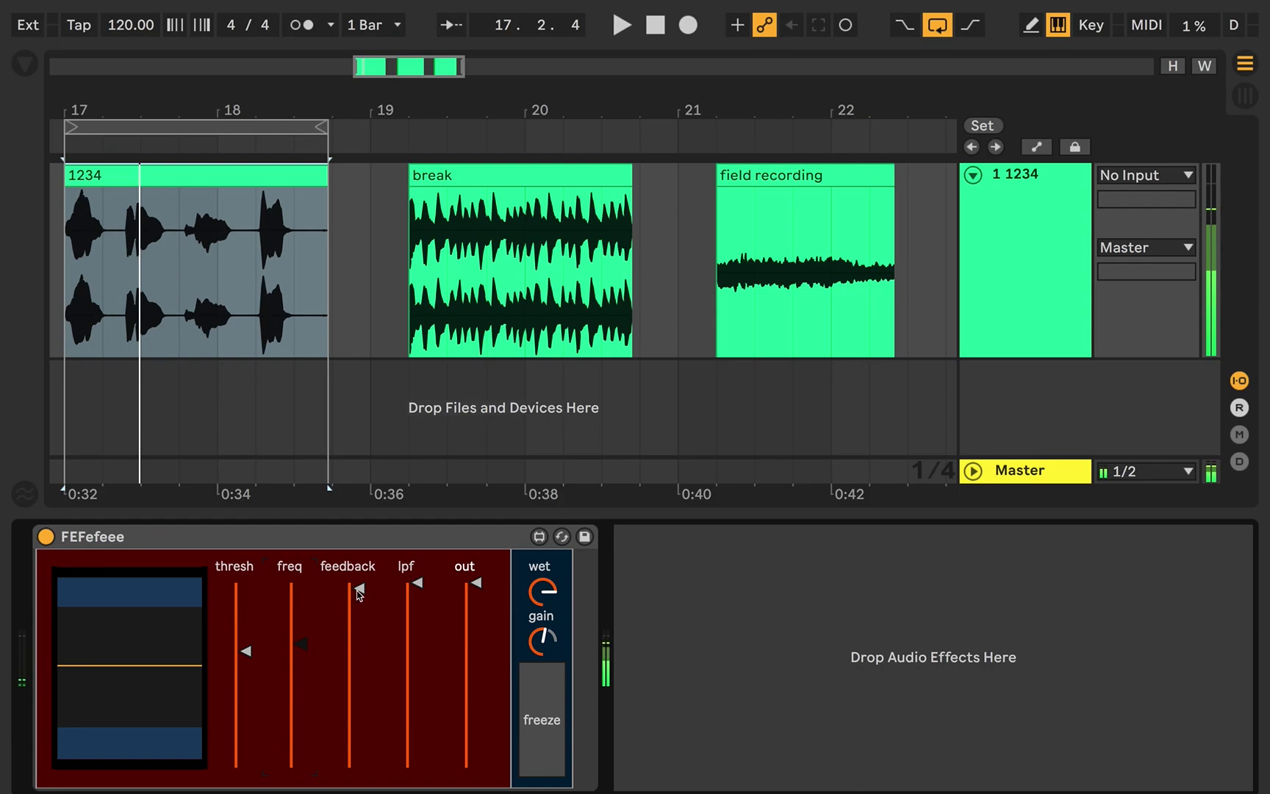
Lower feedback to about one fifth and audition the 1234 loop again.
{"action": "left_click_drag", "start_coordinate": [359, 588], "coordinate": [356, 734]}
{"action": "key", "text": "space"}
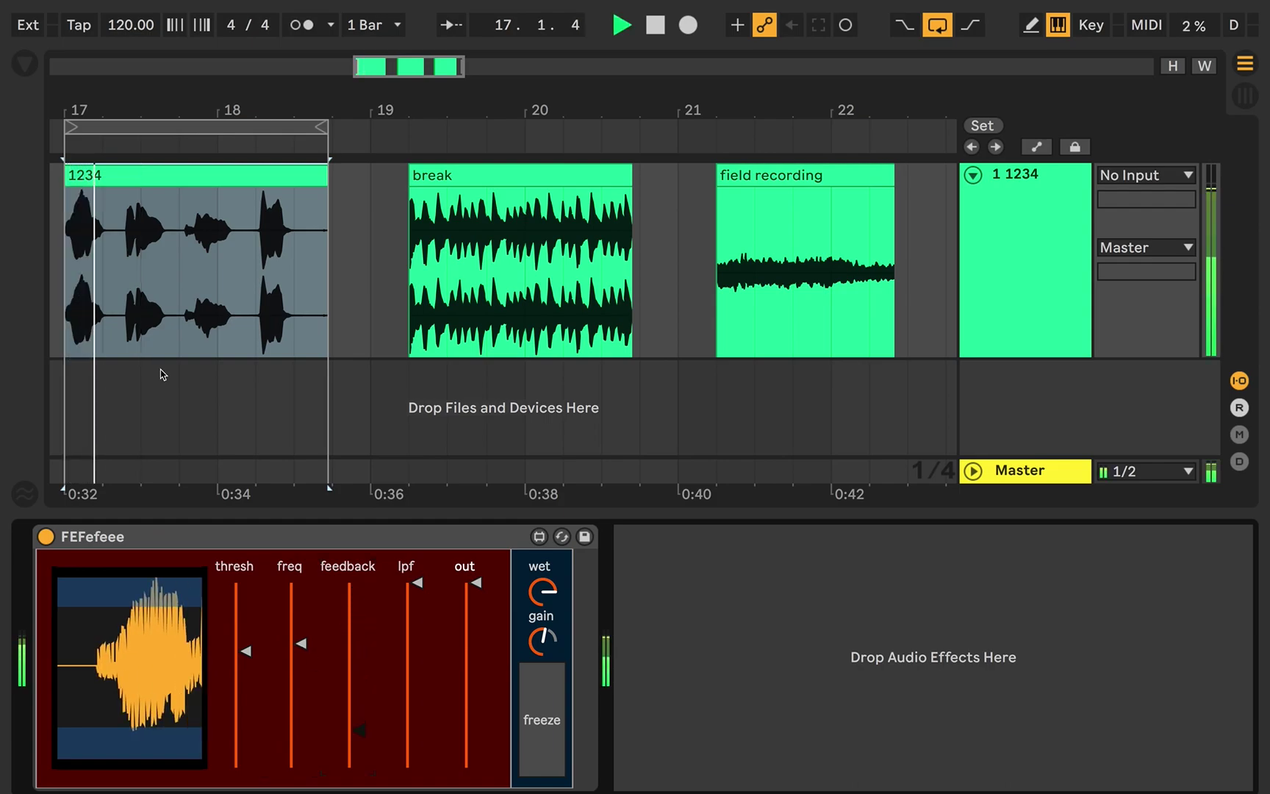
{"action": "key", "text": "space"}
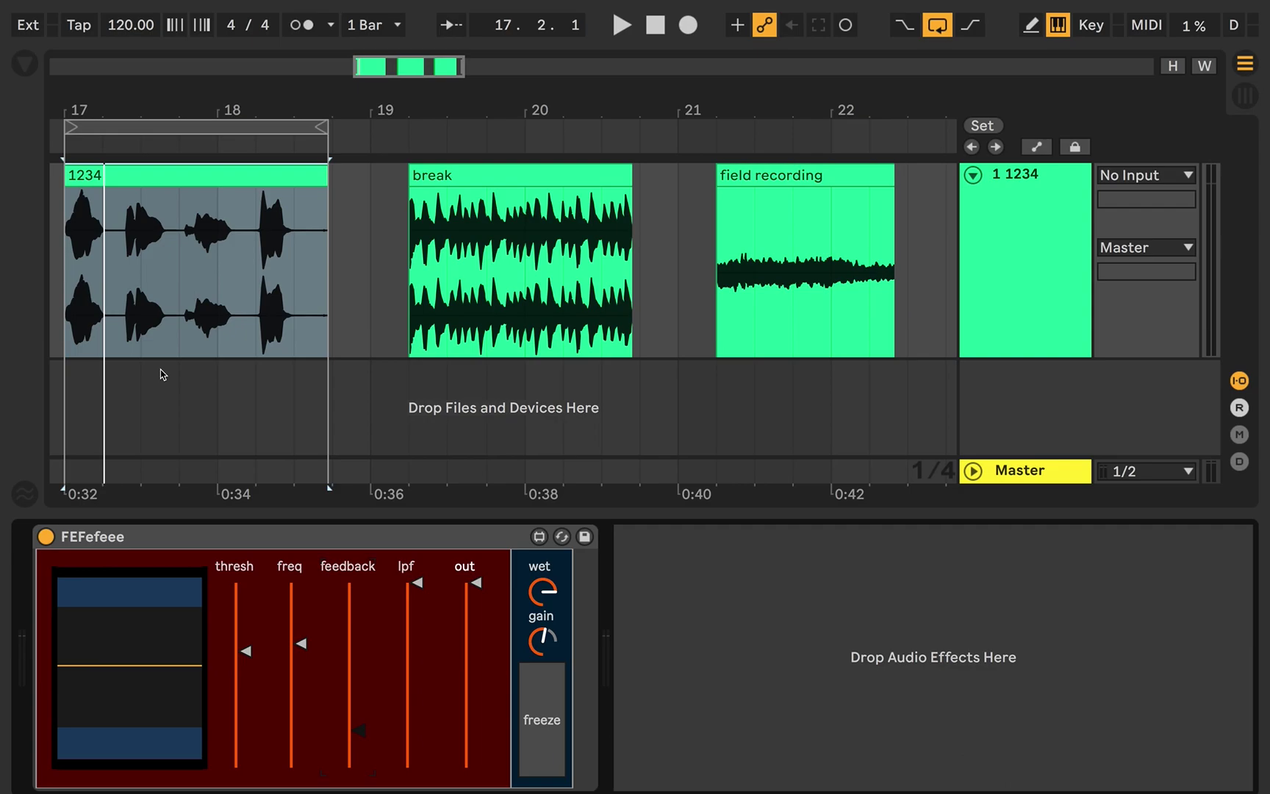
Play the 1234 loop and switch freeze on and off several times, leaving it off and playback stopped.
{"action": "left_click_drag", "start_coordinate": [420, 582], "coordinate": [420, 584]}
{"action": "left_click", "coordinate": [475, 586]}
{"action": "key", "text": "space"}
{"action": "left_click", "coordinate": [556, 743]}
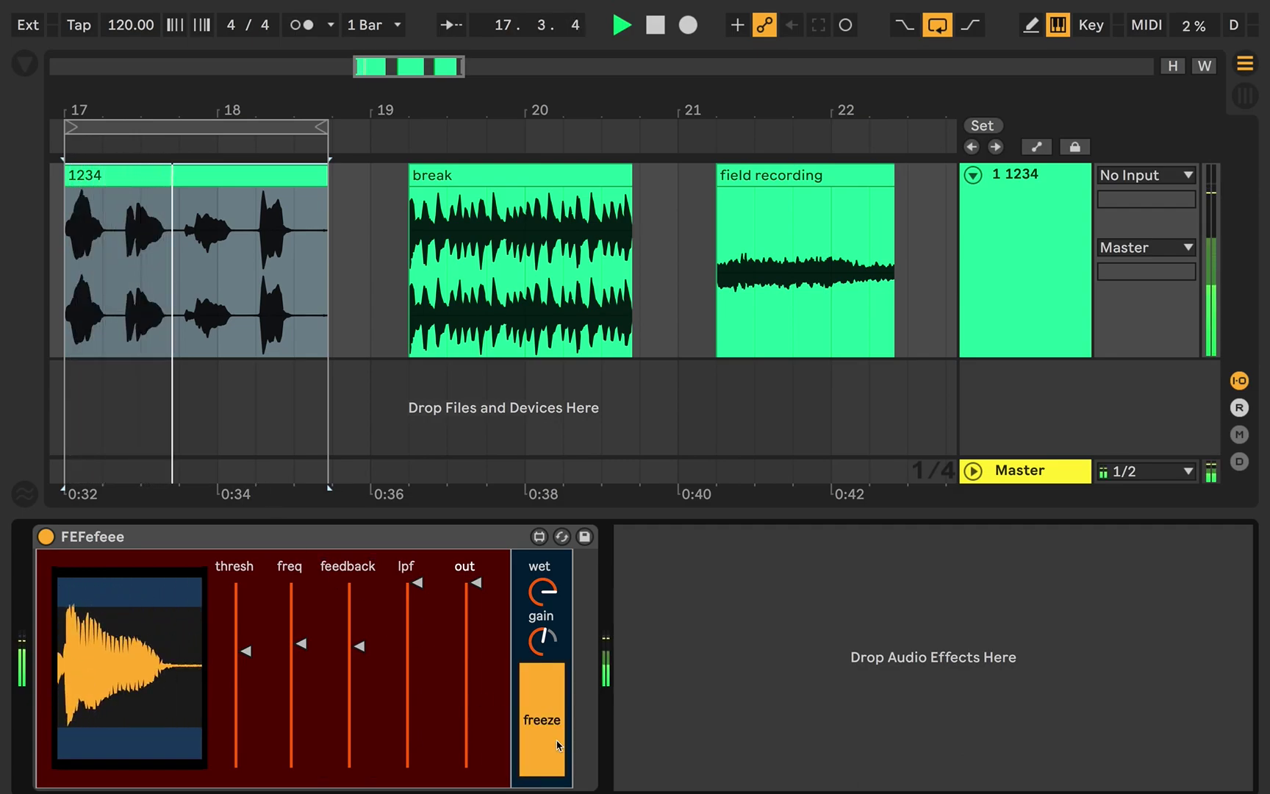
{"action": "left_click", "coordinate": [557, 745]}
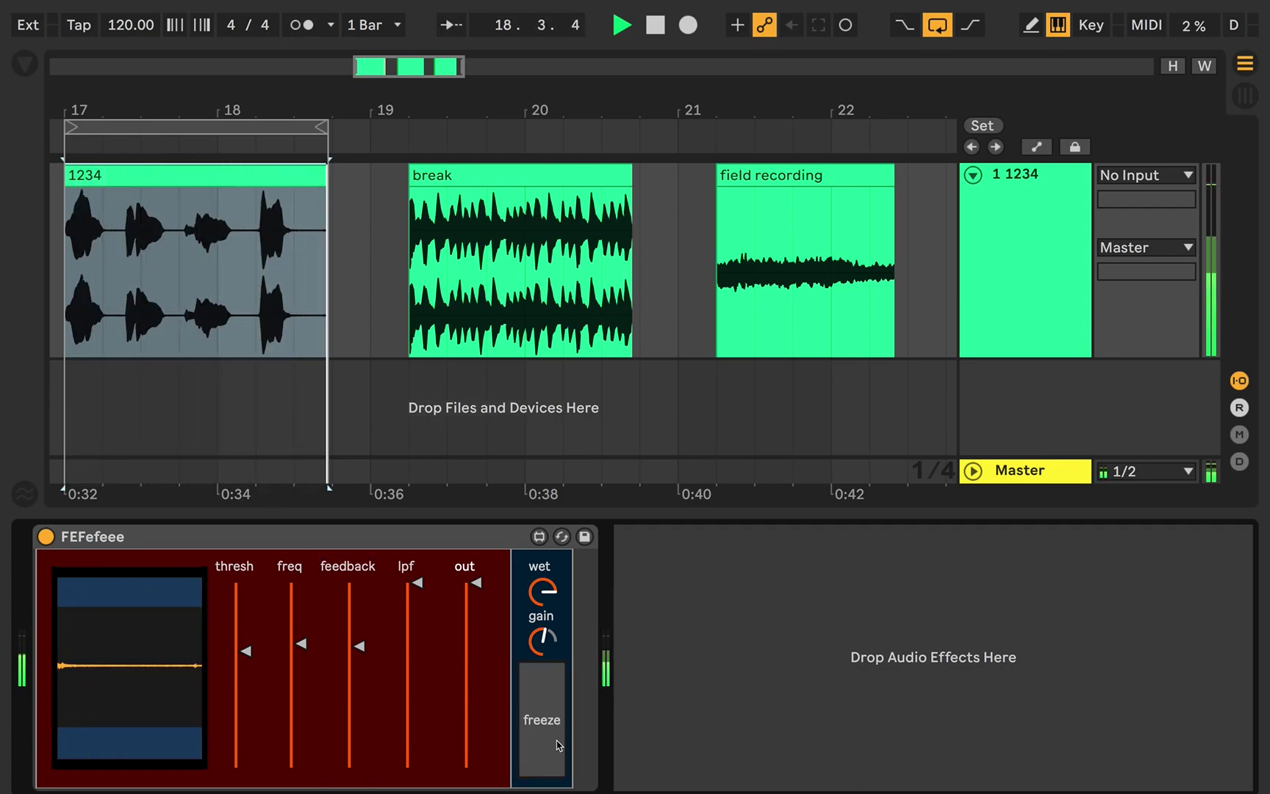
{"action": "left_click", "coordinate": [556, 744]}
{"action": "left_click", "coordinate": [556, 744]}
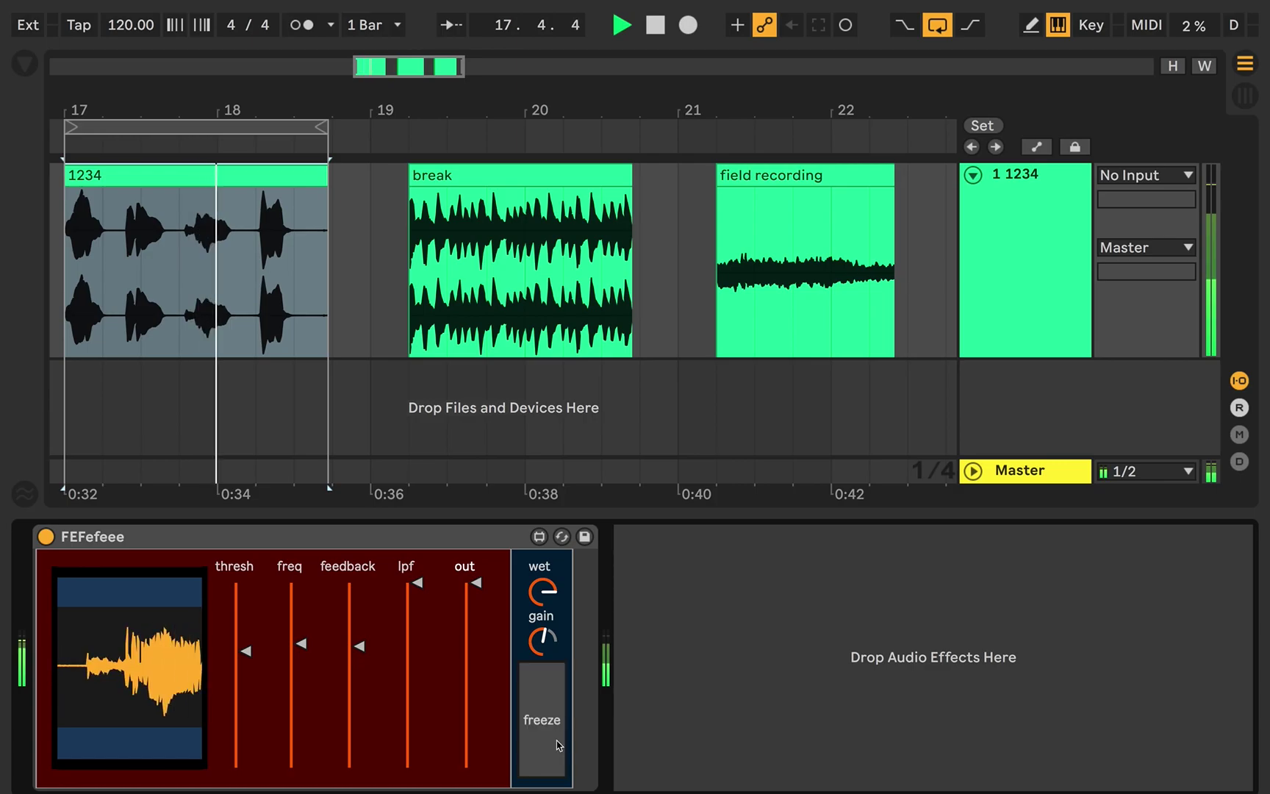
{"action": "left_click", "coordinate": [557, 744]}
{"action": "left_click", "coordinate": [556, 745]}
{"action": "key", "text": "space"}
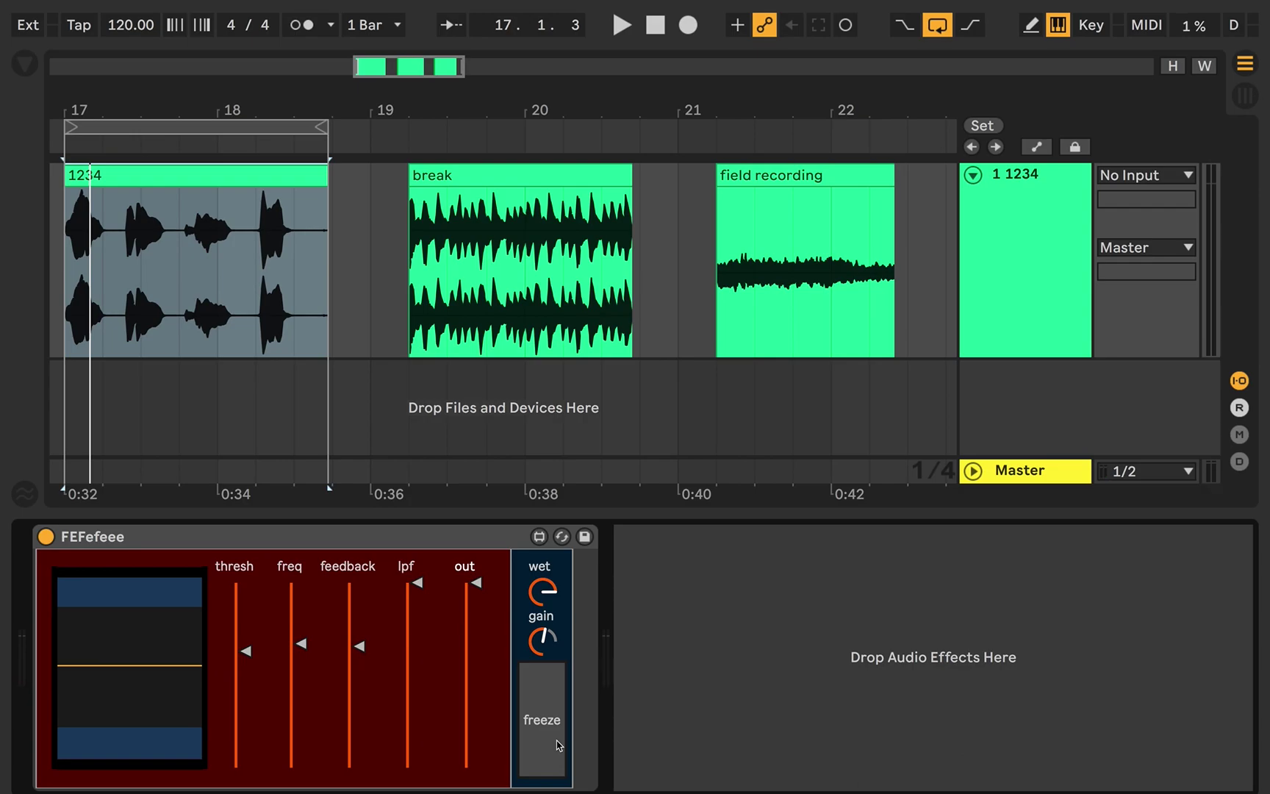
Play the 1234 loop with freeze on while lowering freq to about a quarter and lpf to near minimum, then stop.
{"action": "key", "text": "space"}
{"action": "left_click", "coordinate": [545, 696]}
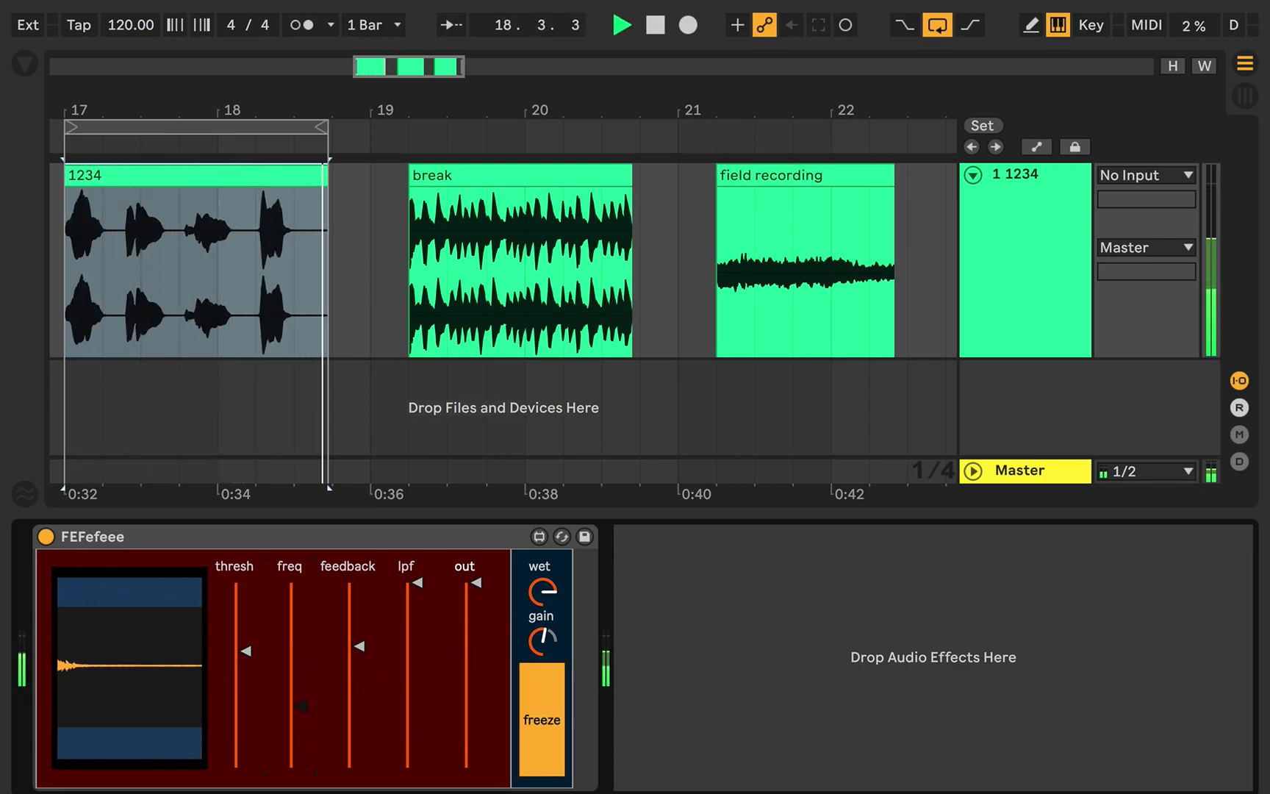
{"action": "left_click_drag", "start_coordinate": [300, 656], "coordinate": [300, 717]}
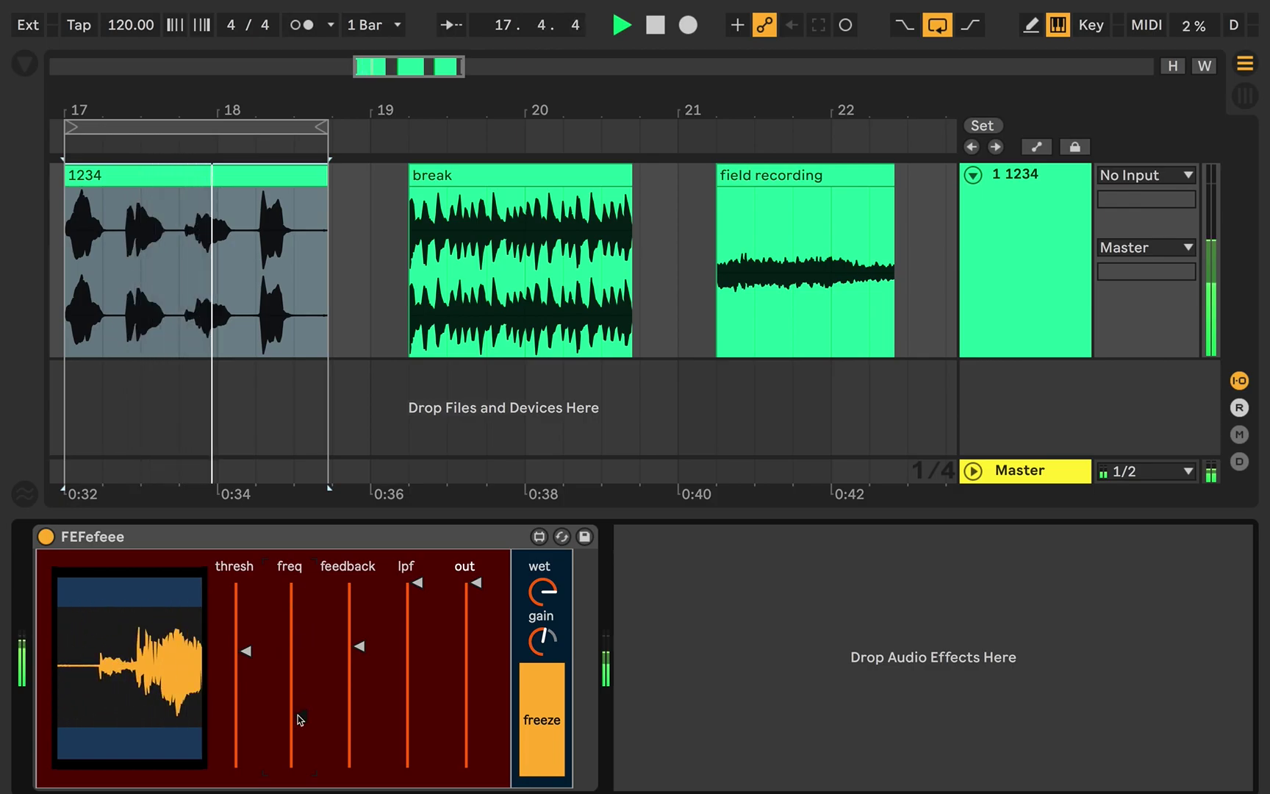
{"action": "left_click_drag", "start_coordinate": [416, 588], "coordinate": [415, 762]}
{"action": "key", "text": "space"}
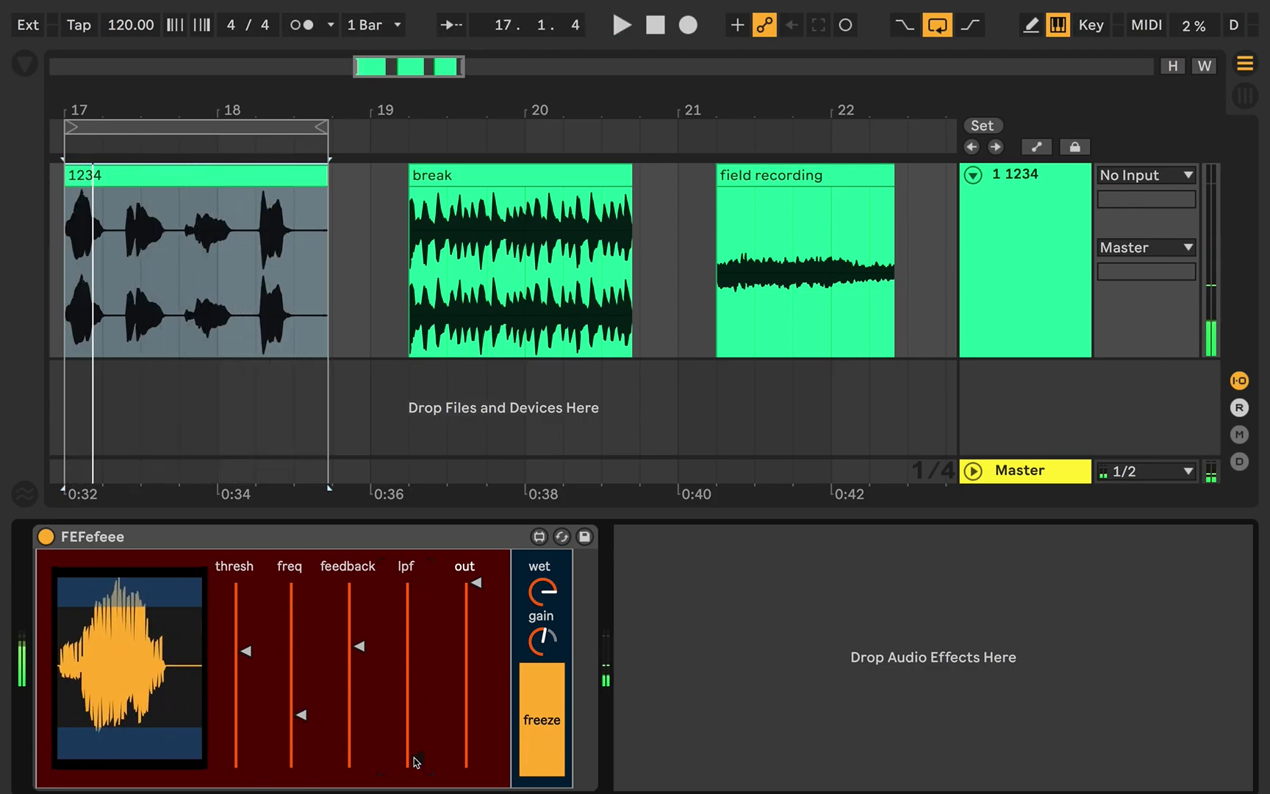
Switch freeze off, return lpf to maximum and raise freq close to the top.
{"action": "left_click", "coordinate": [540, 738]}
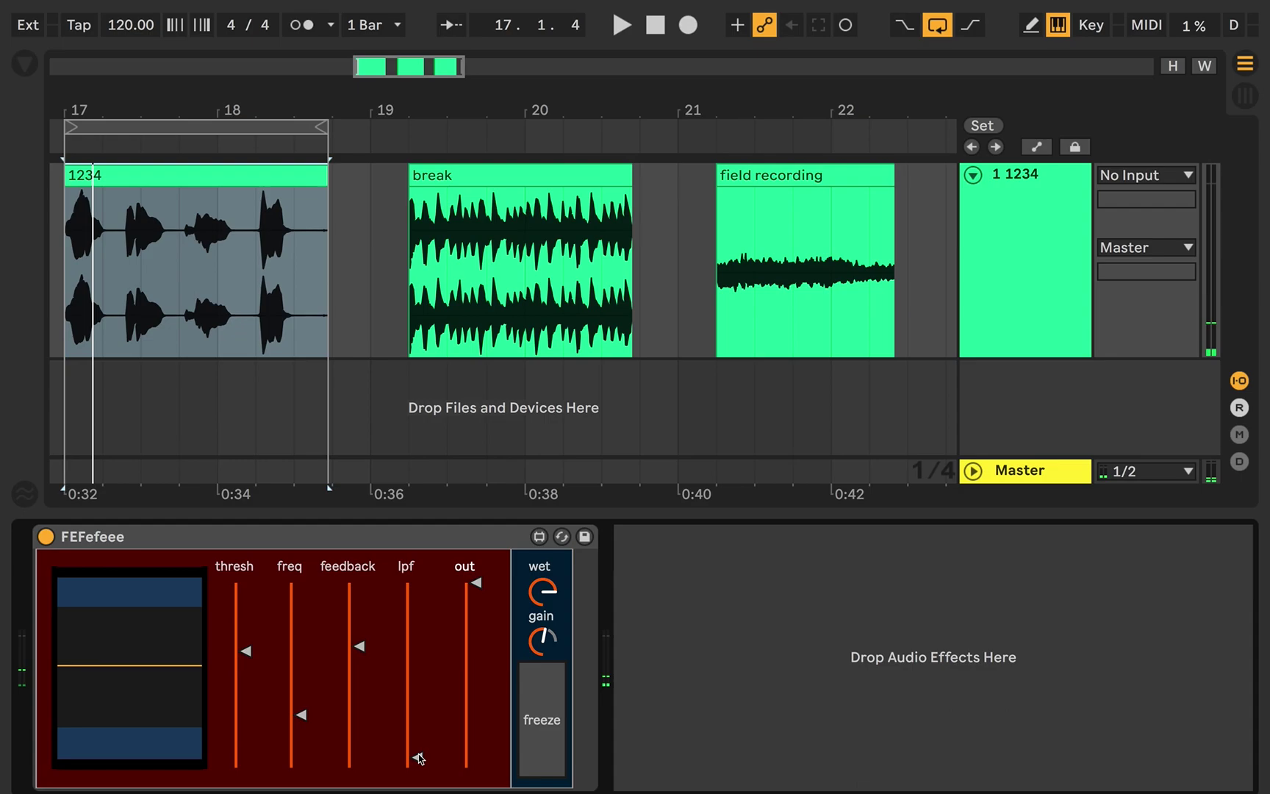
{"action": "left_click_drag", "start_coordinate": [417, 759], "coordinate": [416, 583]}
{"action": "left_click_drag", "start_coordinate": [300, 713], "coordinate": [300, 706]}
Set the loop to the break clip and start playback.
{"action": "left_click", "coordinate": [484, 181]}
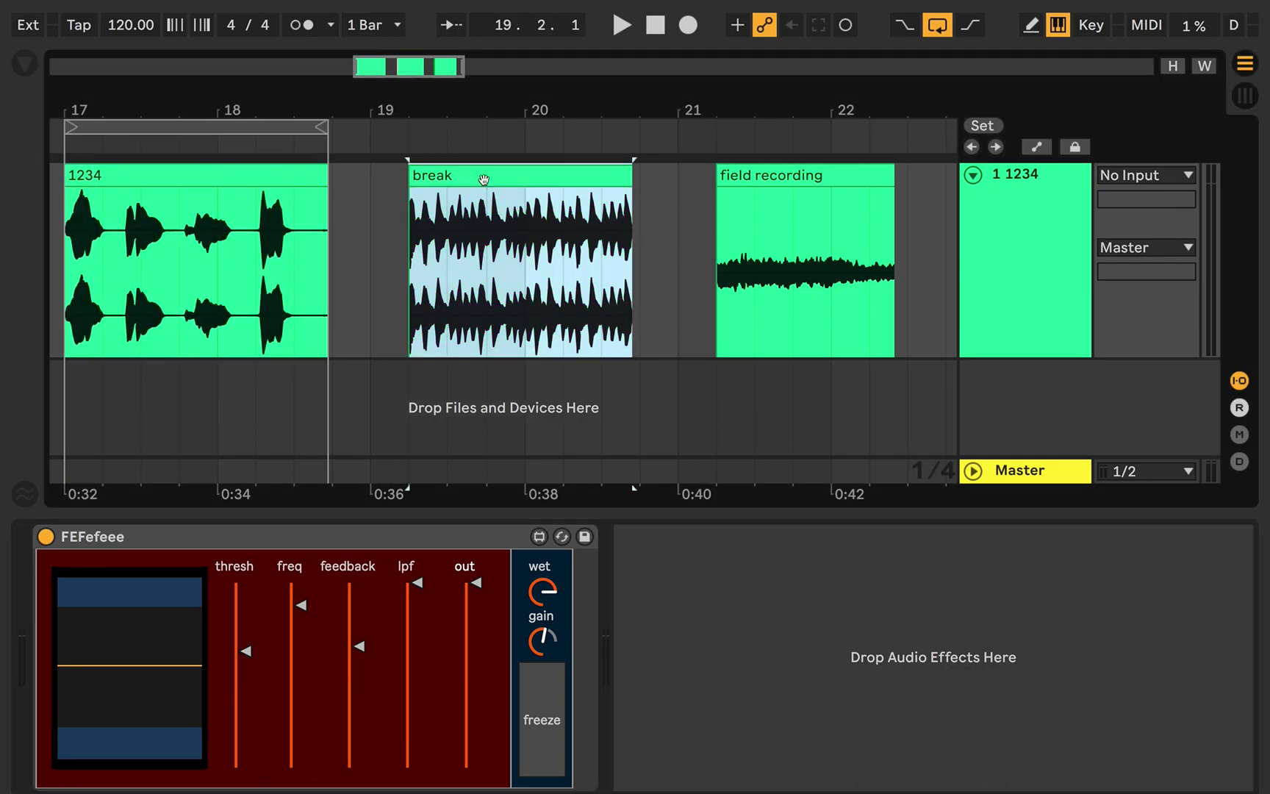
{"action": "key", "text": "ctrl+l"}
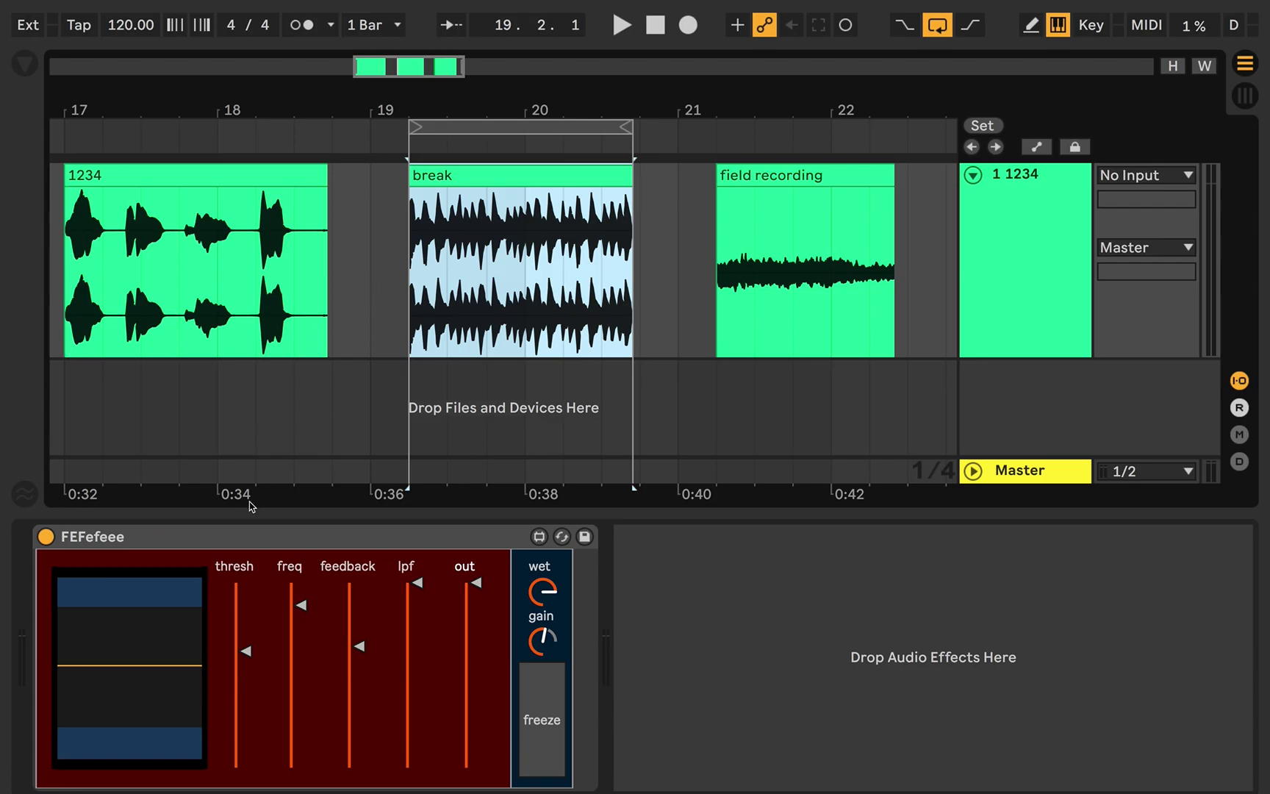
{"action": "key", "text": "space"}
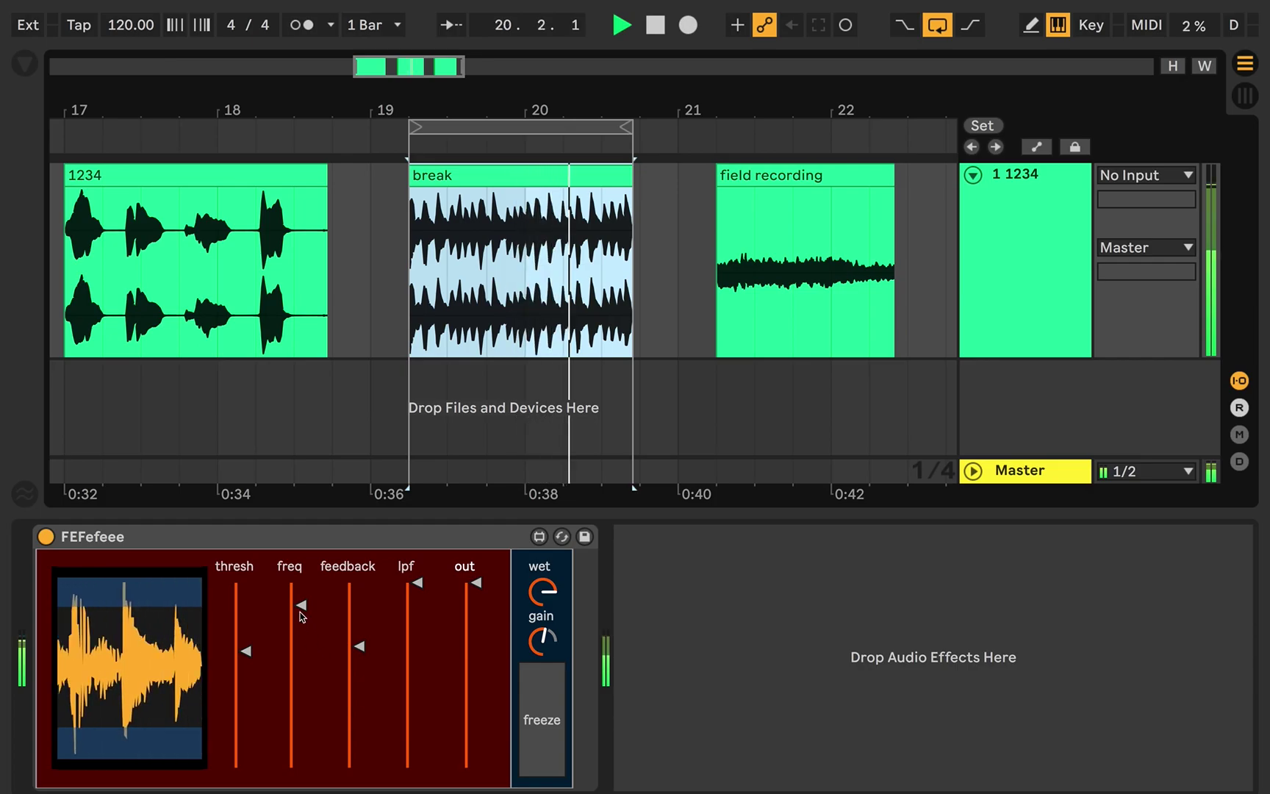
While the break plays, vary freq and feedback, ending with freq near the top, feedback at about two thirds and thresh under a quarter.
{"action": "left_click", "coordinate": [294, 661]}
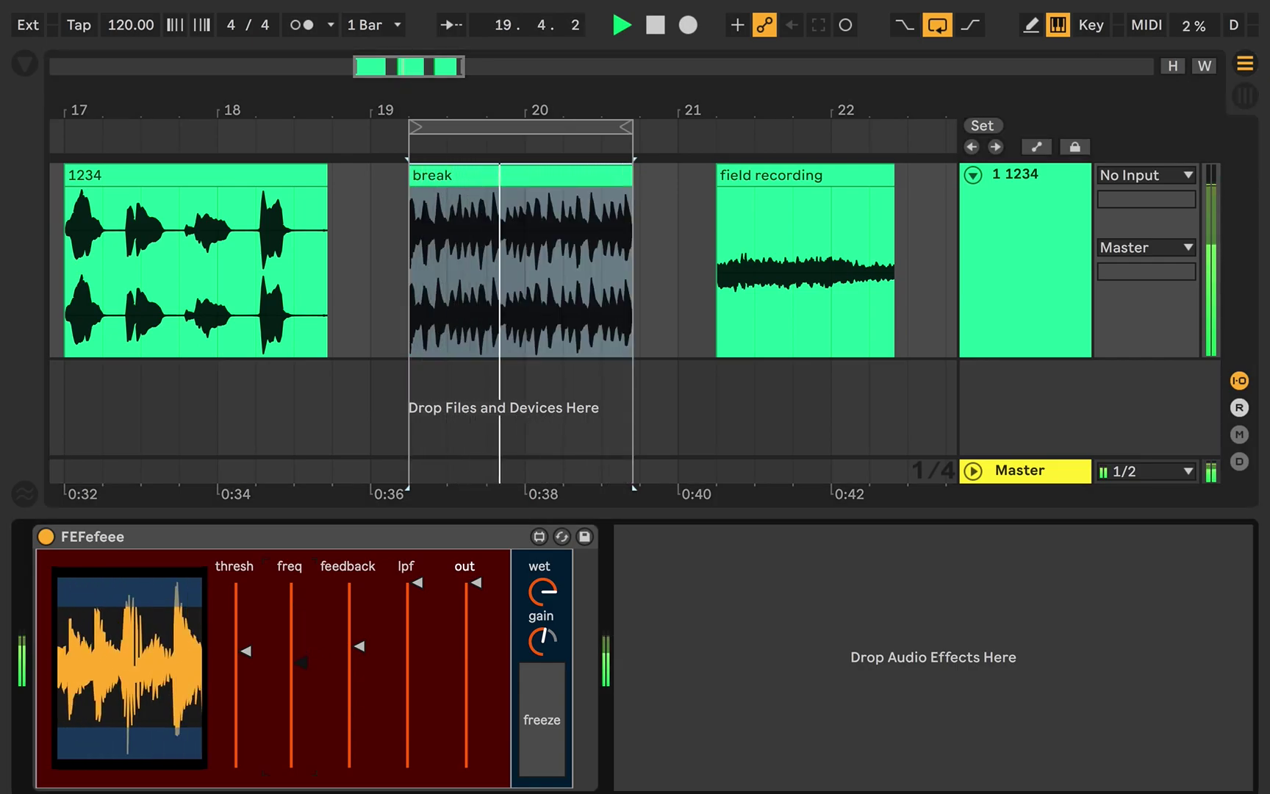
{"action": "left_click_drag", "start_coordinate": [300, 662], "coordinate": [299, 739]}
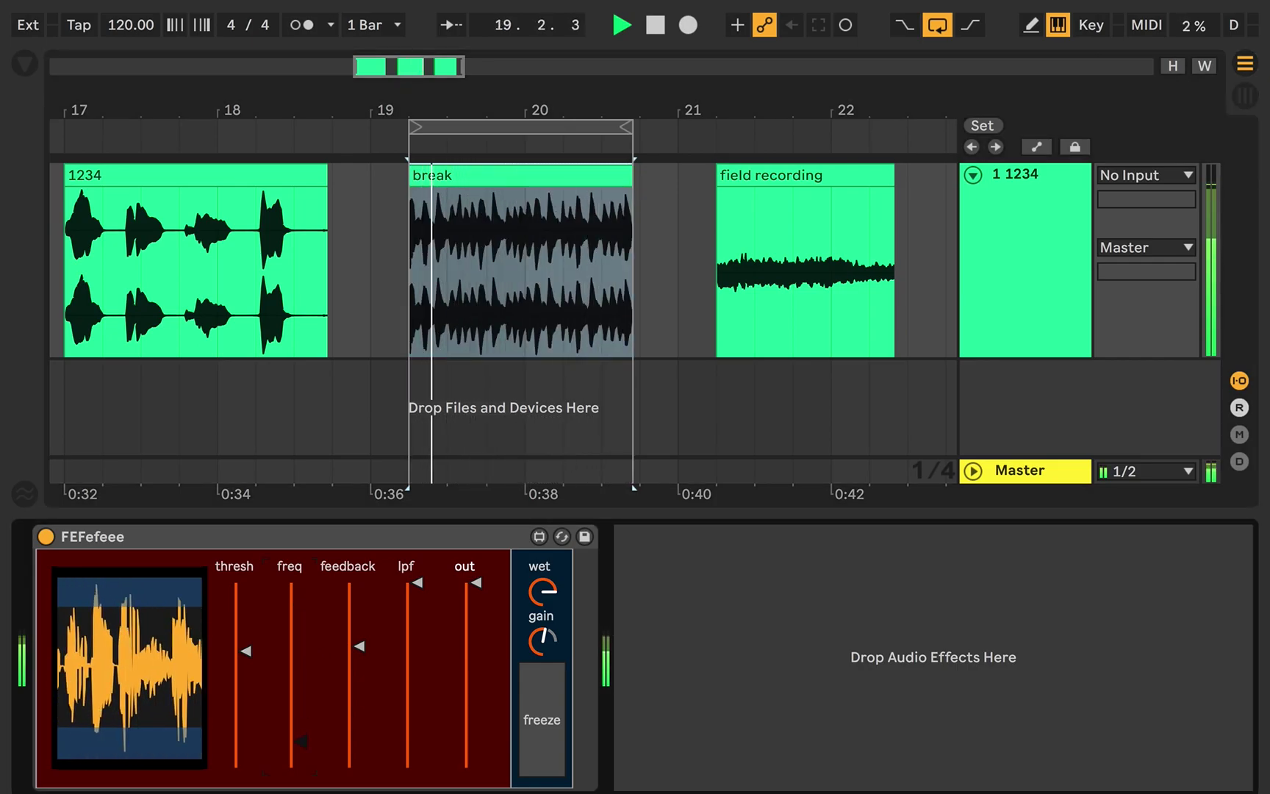
{"action": "left_click_drag", "start_coordinate": [358, 646], "coordinate": [301, 598]}
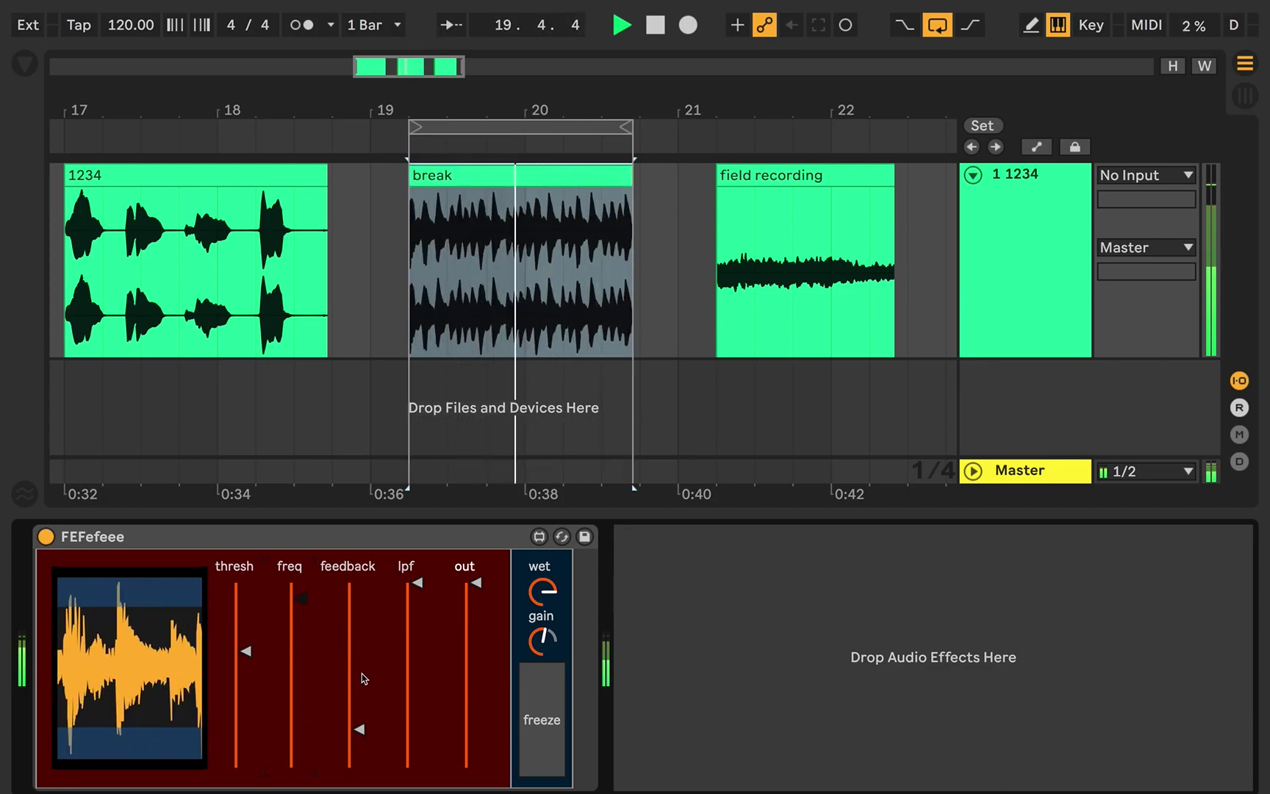
{"action": "left_click_drag", "start_coordinate": [361, 674], "coordinate": [361, 646]}
{"action": "left_click_drag", "start_coordinate": [246, 652], "coordinate": [246, 726]}
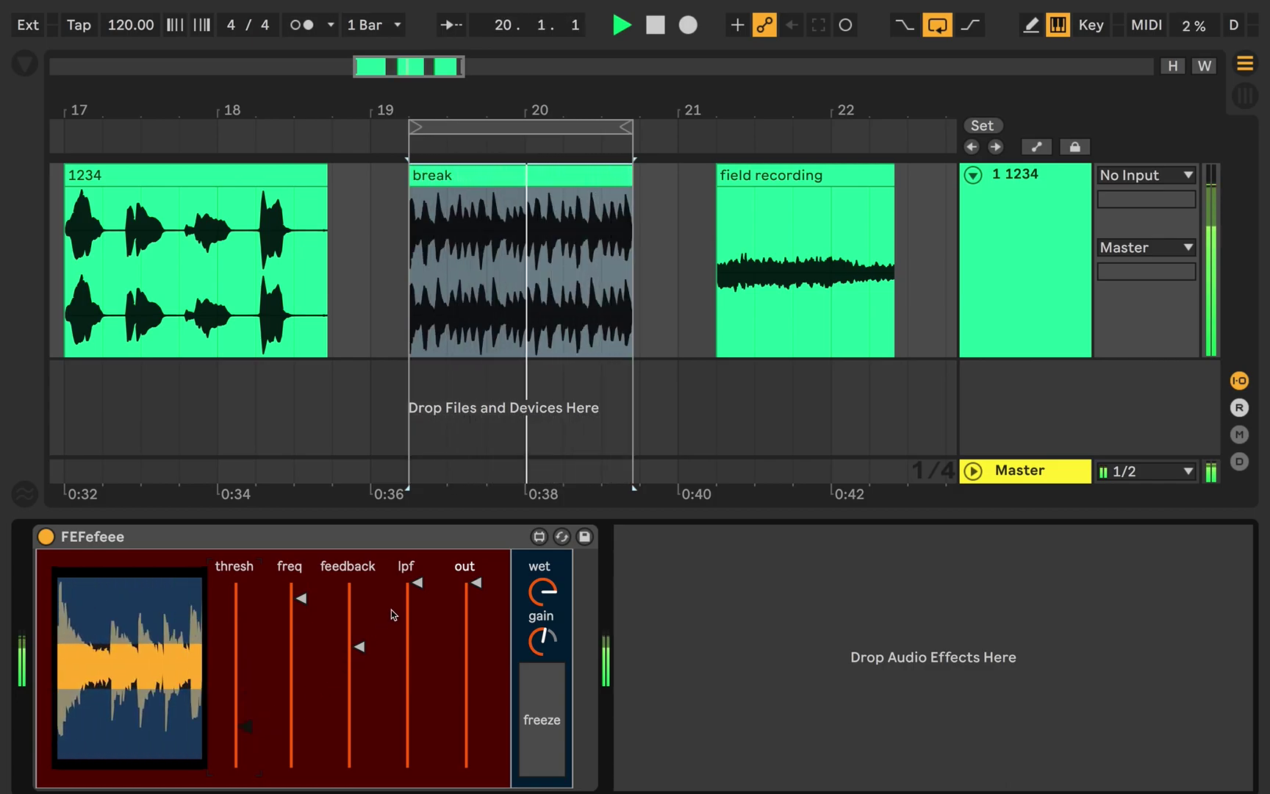
Toggle freeze on the break while setting freq just above the middle and feedback to about one third, then unfreeze and stop playback.
{"action": "left_click", "coordinate": [533, 698]}
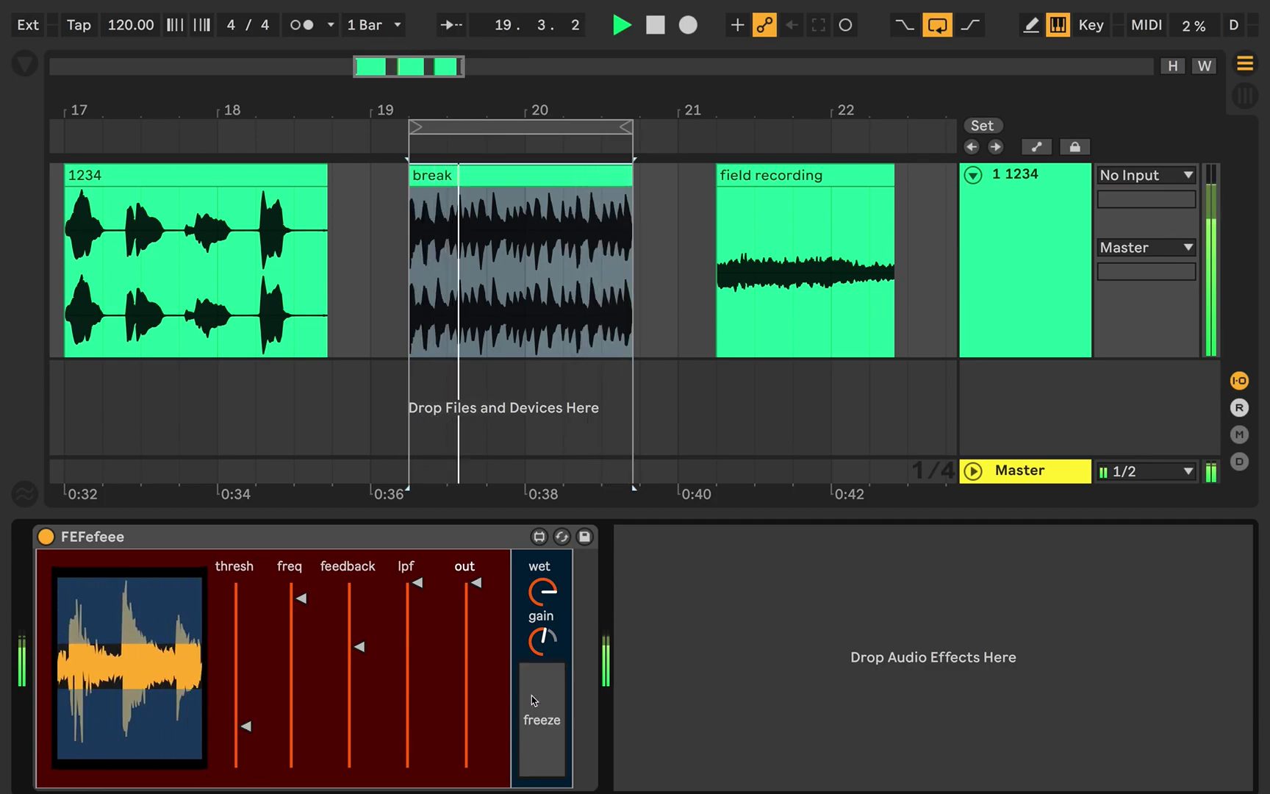
{"action": "left_click", "coordinate": [298, 665]}
{"action": "left_click", "coordinate": [533, 705]}
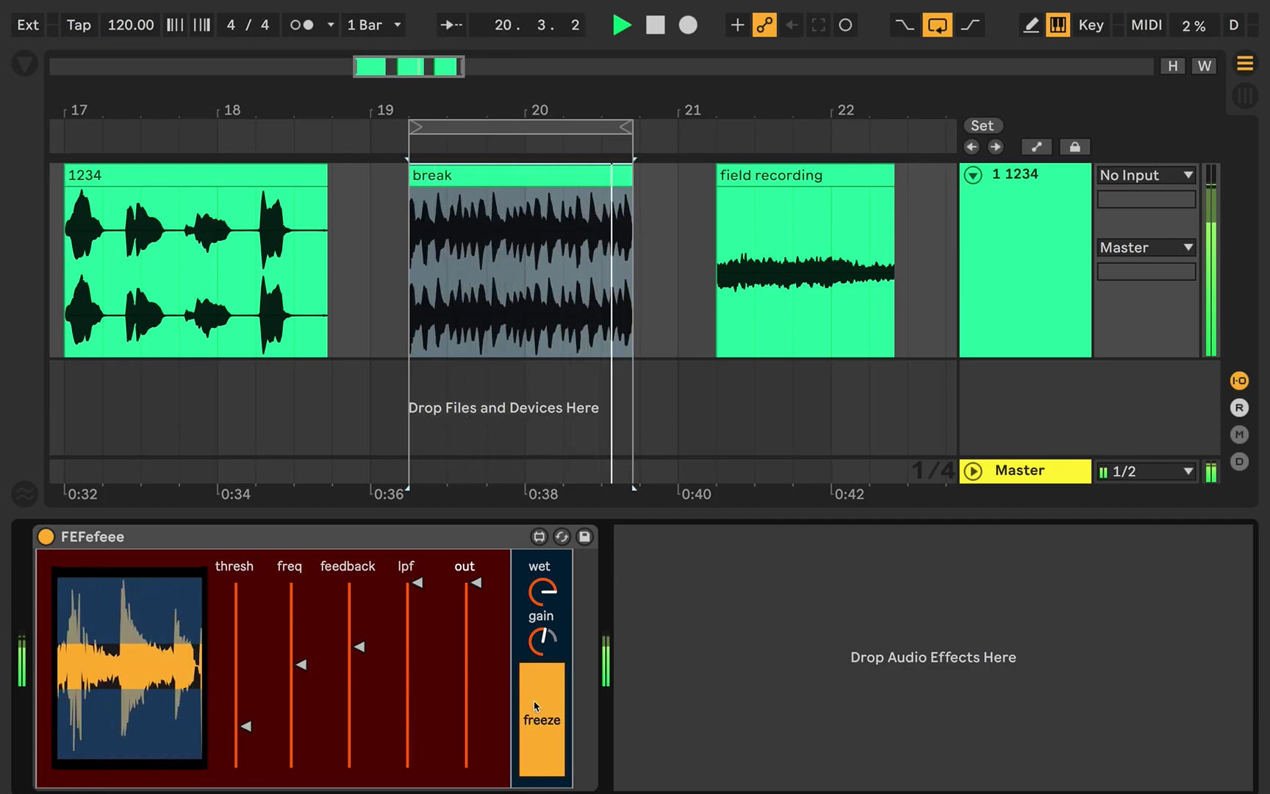
{"action": "left_click", "coordinate": [359, 709]}
{"action": "left_click", "coordinate": [540, 724]}
{"action": "key", "text": "space"}
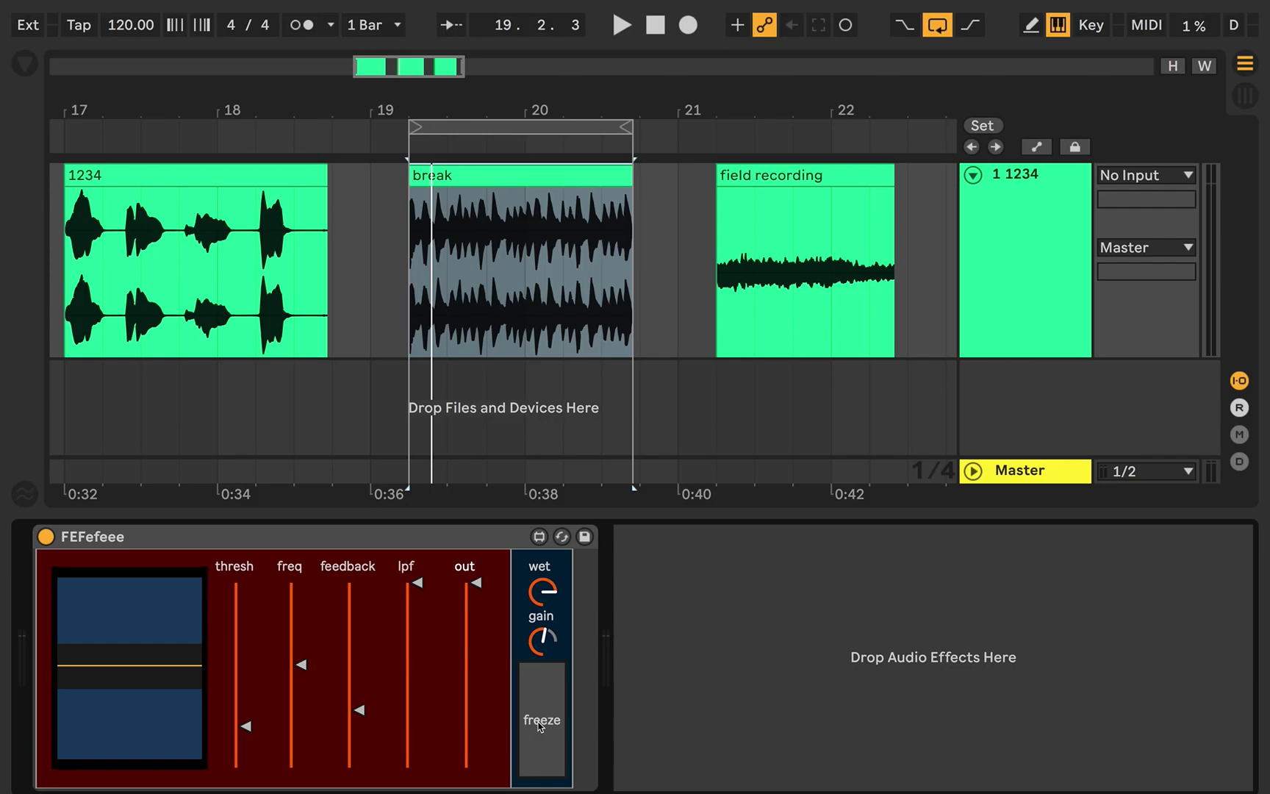
Set the loop to the field recording clip and raise thresh to nearly two thirds.
{"action": "mouse_move", "coordinate": [806, 227]}
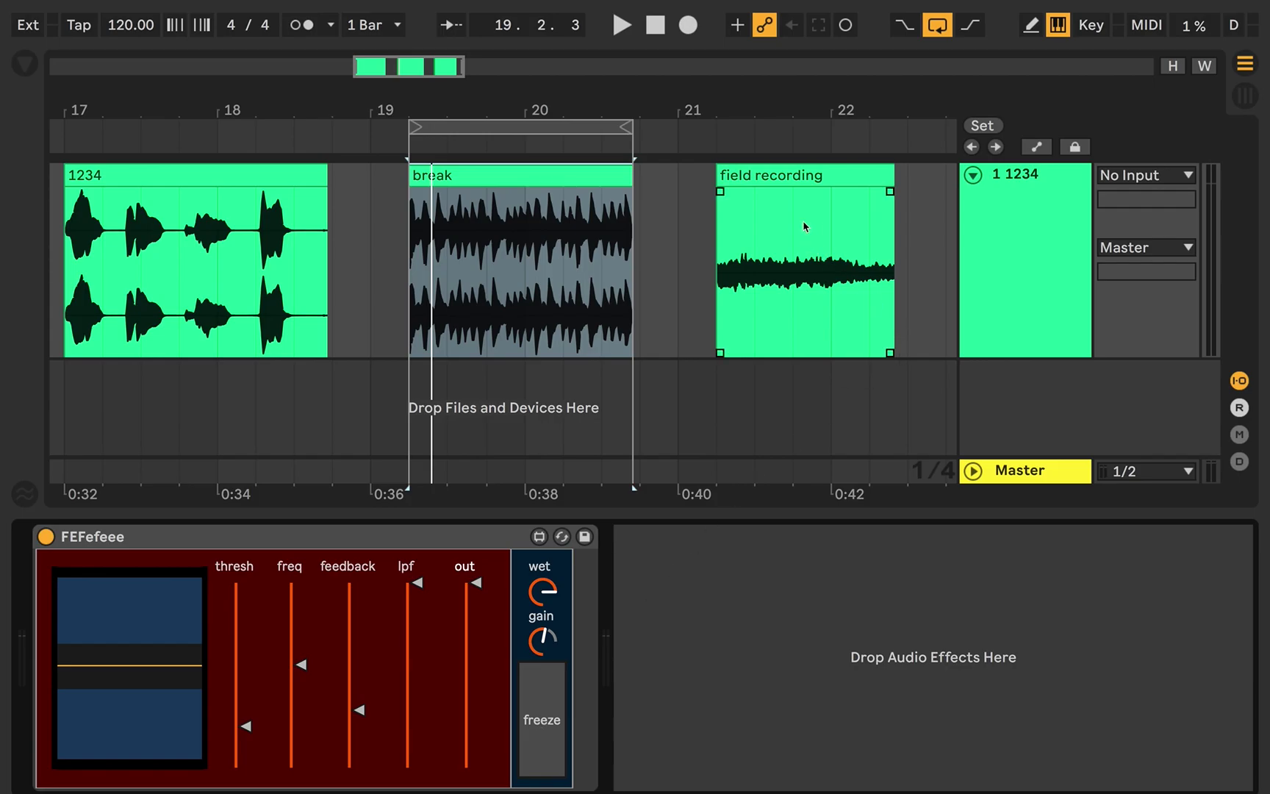
{"action": "left_click", "coordinate": [793, 182]}
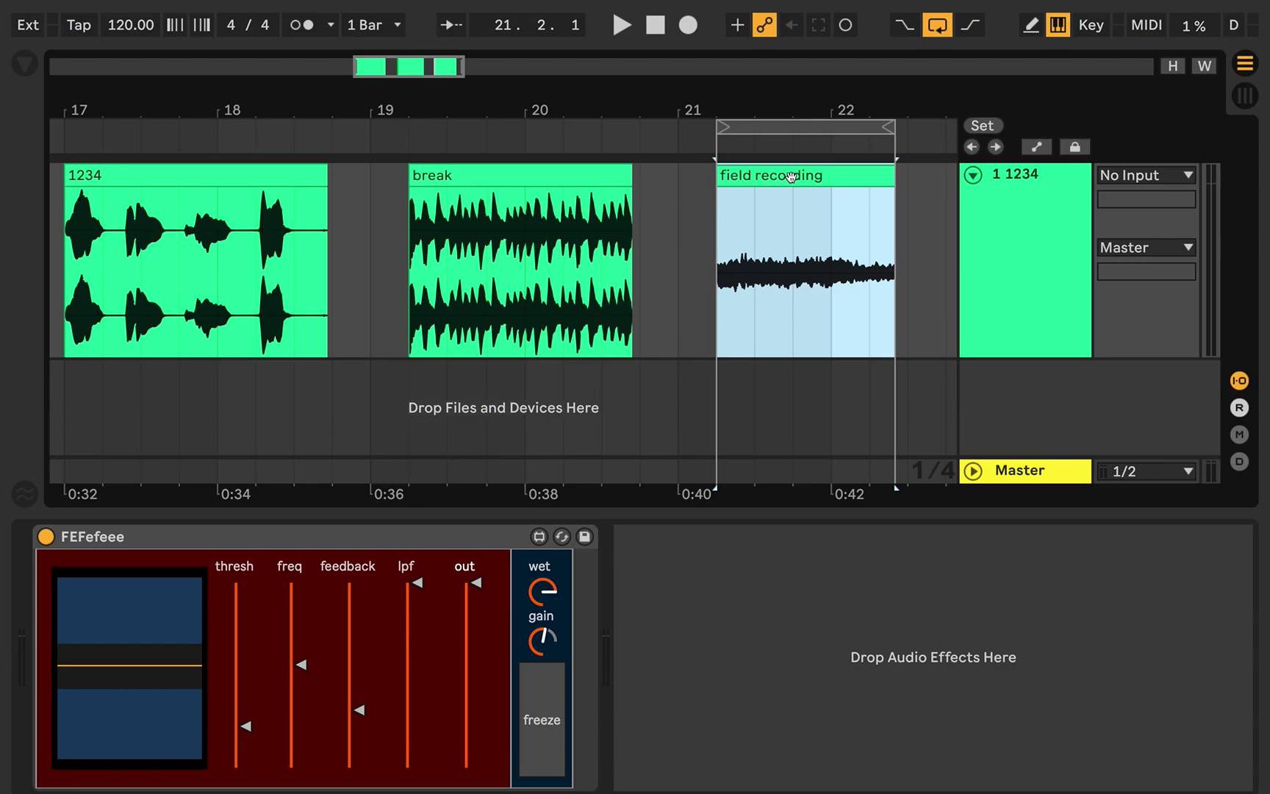
{"action": "left_click_drag", "start_coordinate": [250, 725], "coordinate": [244, 649]}
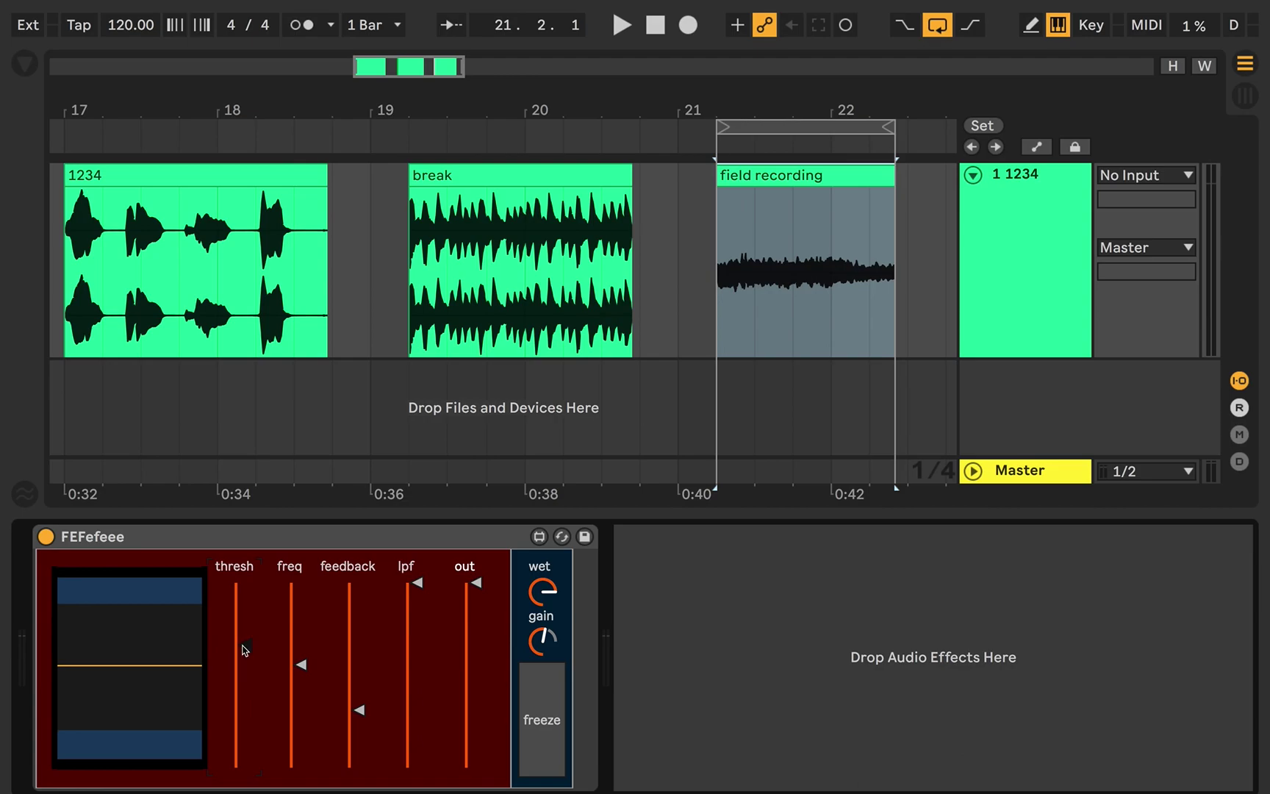
Play the looped field recording and lower thresh almost to its minimum, leaving wet fully up.
{"action": "key", "text": "space"}
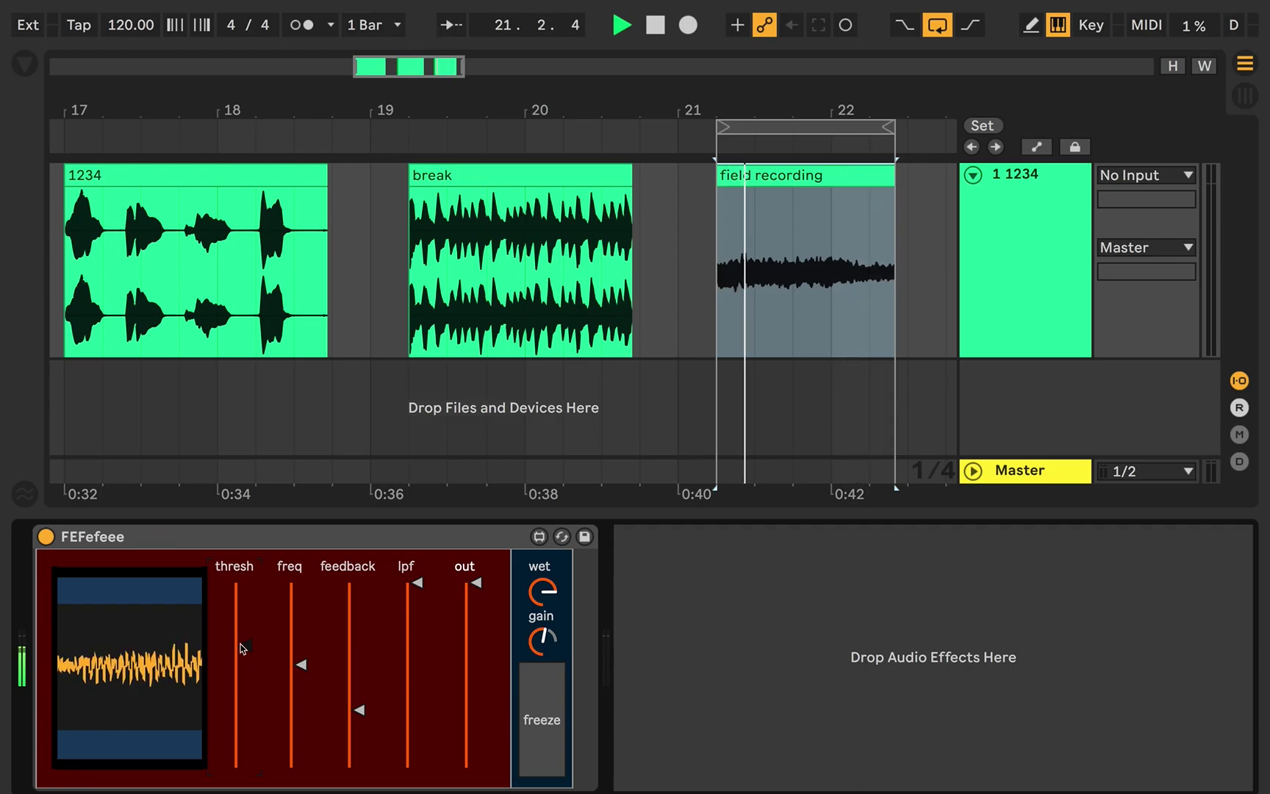
{"action": "left_click", "coordinate": [544, 593]}
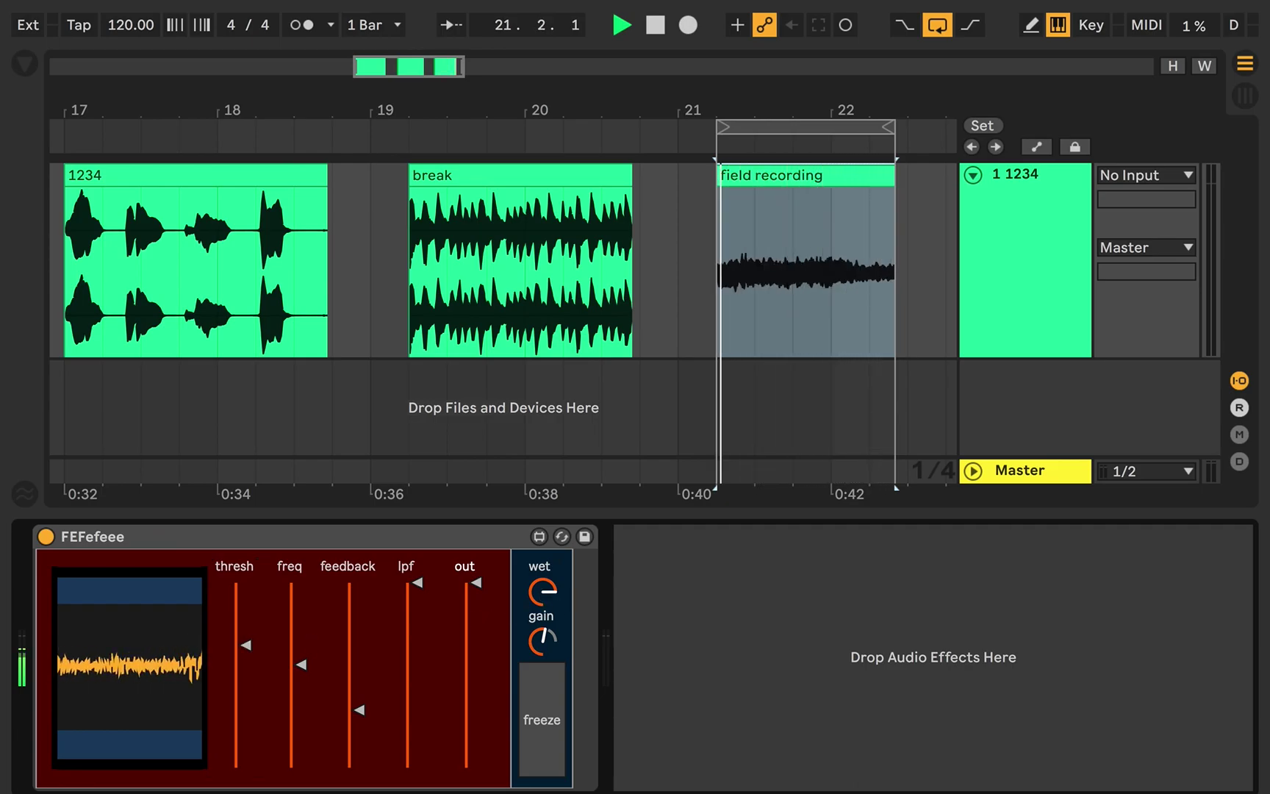
{"action": "left_click_drag", "start_coordinate": [544, 593], "coordinate": [544, 613]}
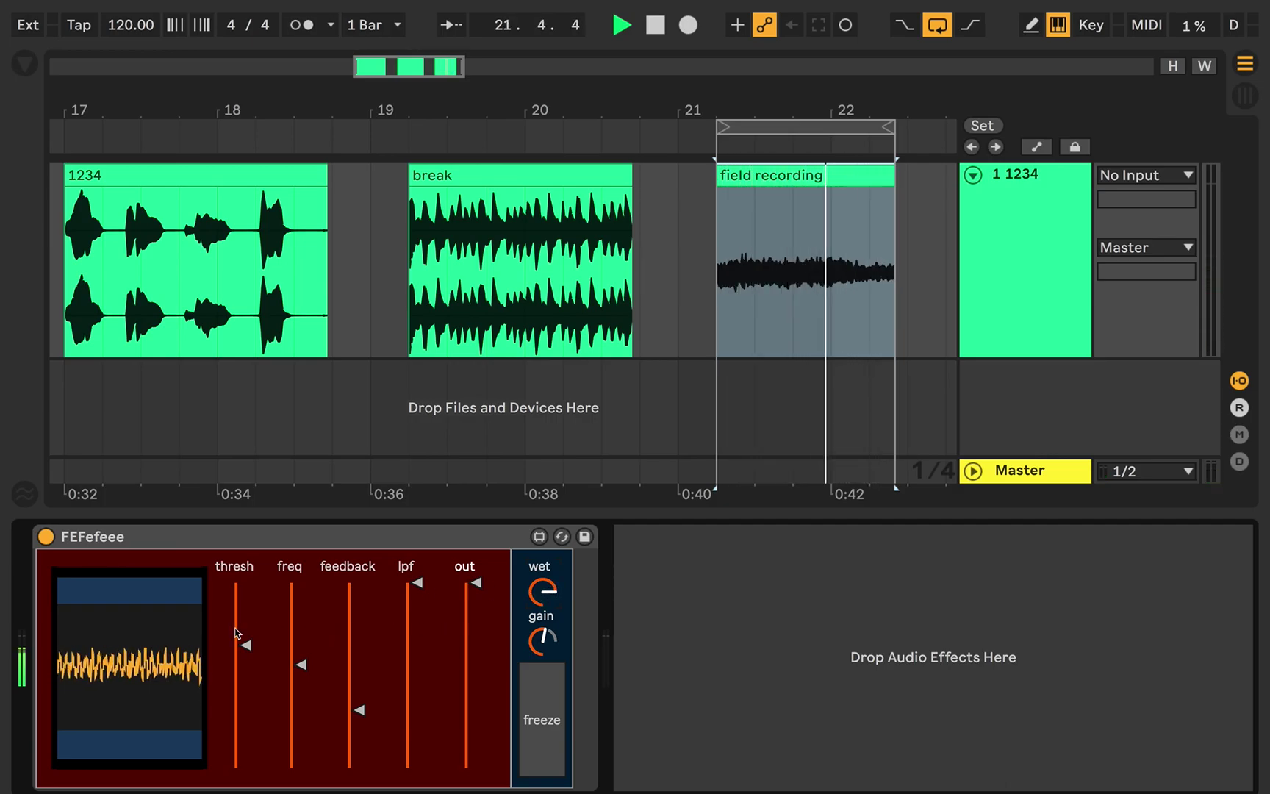
{"action": "left_click_drag", "start_coordinate": [244, 646], "coordinate": [246, 759]}
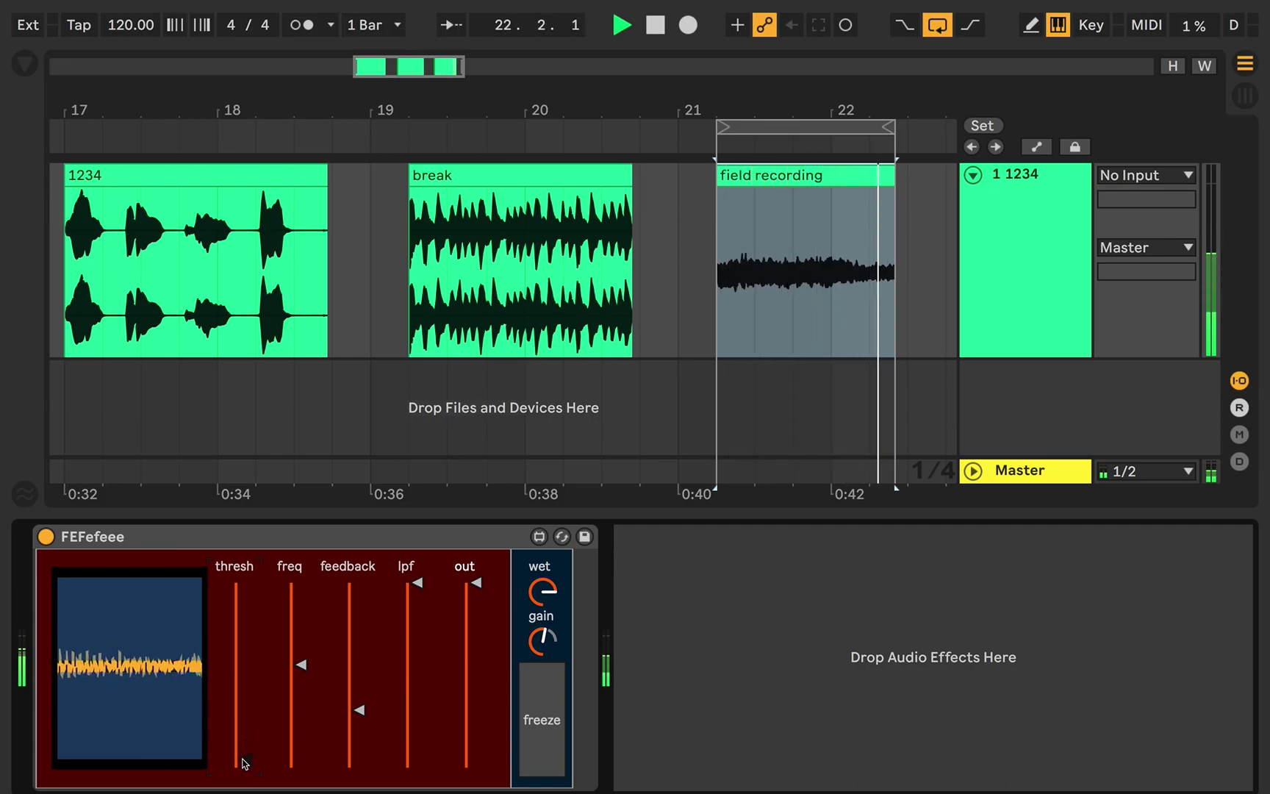
While the field recording plays, raise freq to about three quarters, reduce wet slightly and raise feedback to about two thirds.
{"action": "left_click_drag", "start_coordinate": [301, 665], "coordinate": [300, 630]}
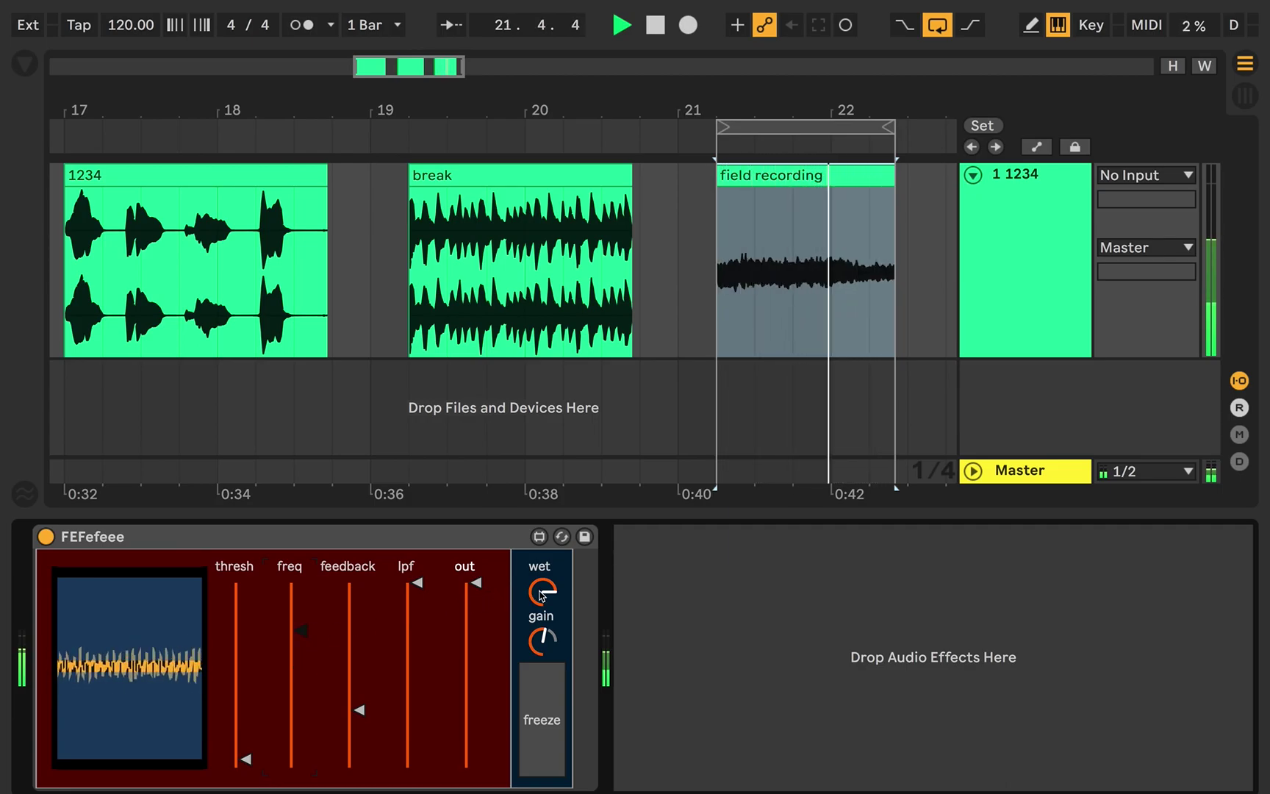
{"action": "left_click_drag", "start_coordinate": [540, 595], "coordinate": [539, 612]}
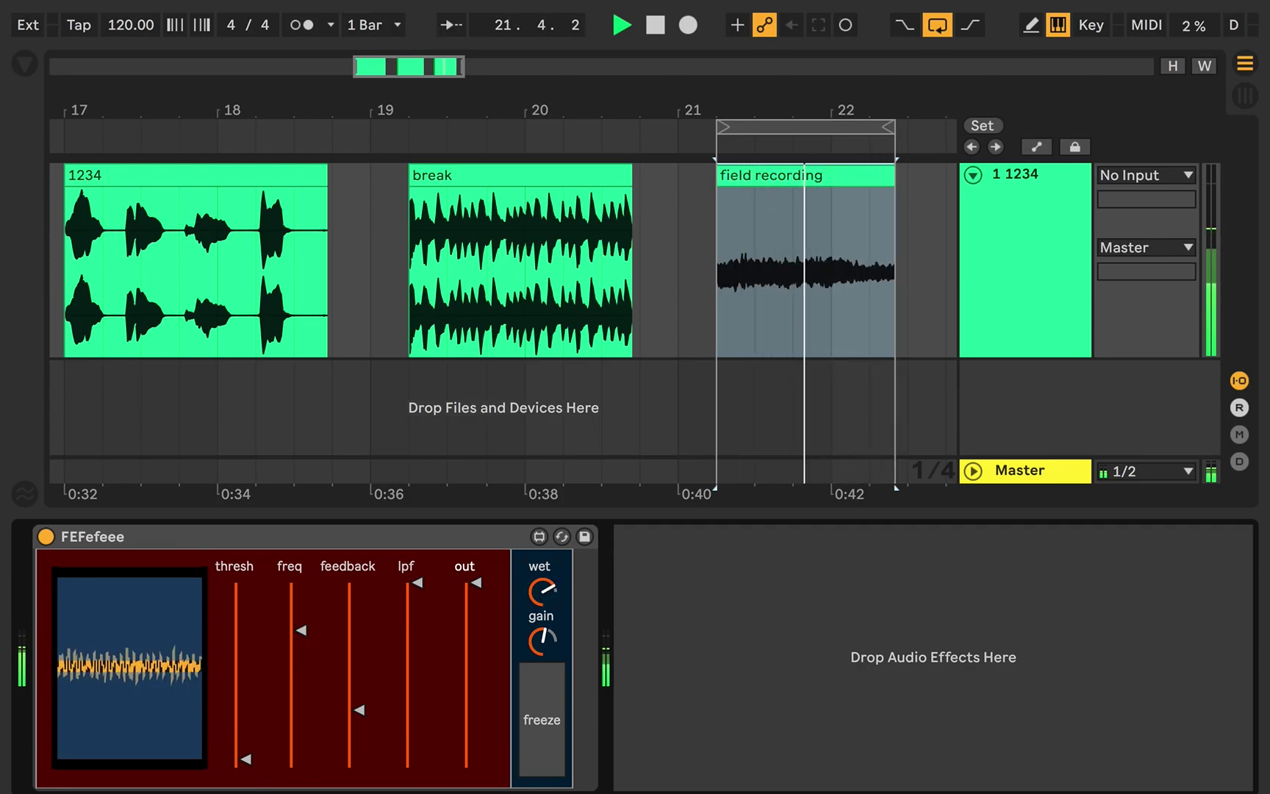
{"action": "left_click_drag", "start_coordinate": [359, 710], "coordinate": [358, 645]}
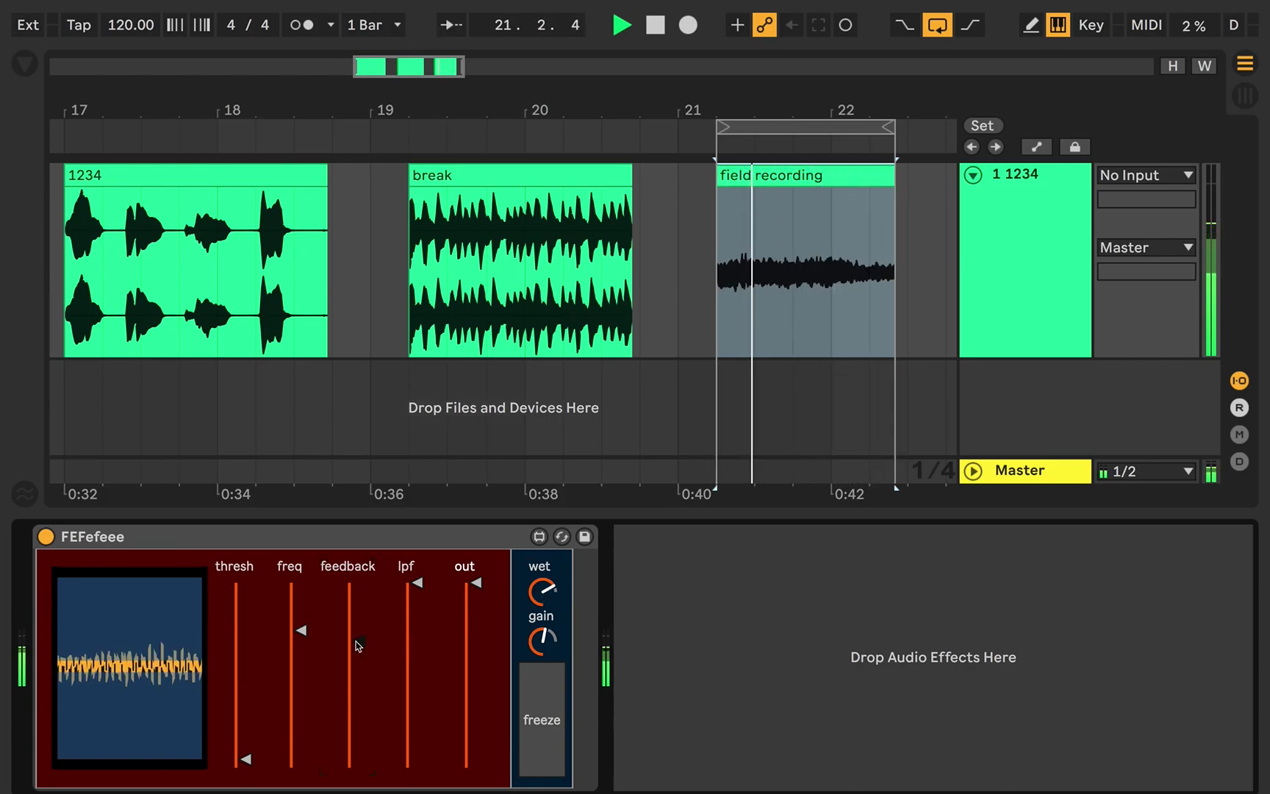
Stop playback and raise thresh to just over a quarter.
{"action": "key", "text": "space"}
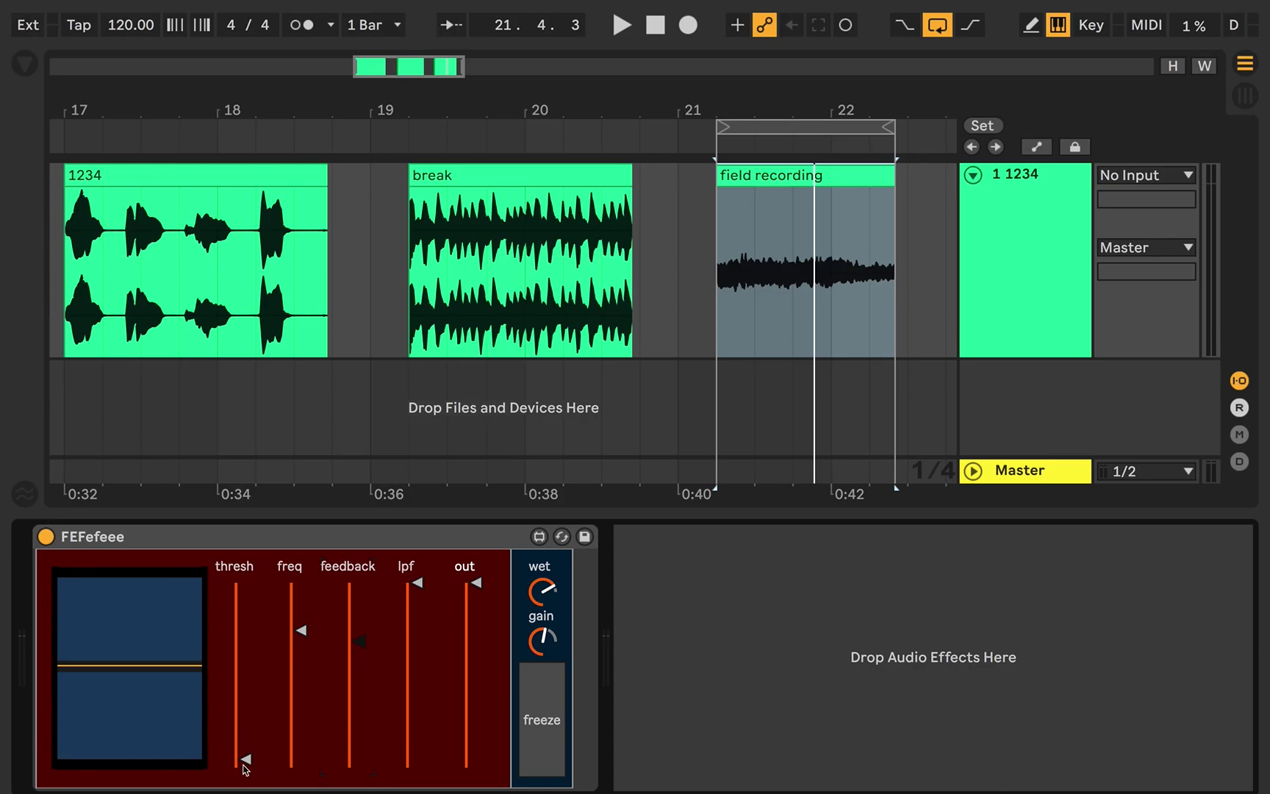
{"action": "mouse_move", "coordinate": [835, 289]}
{"action": "left_click_drag", "start_coordinate": [235, 735], "coordinate": [244, 720]}
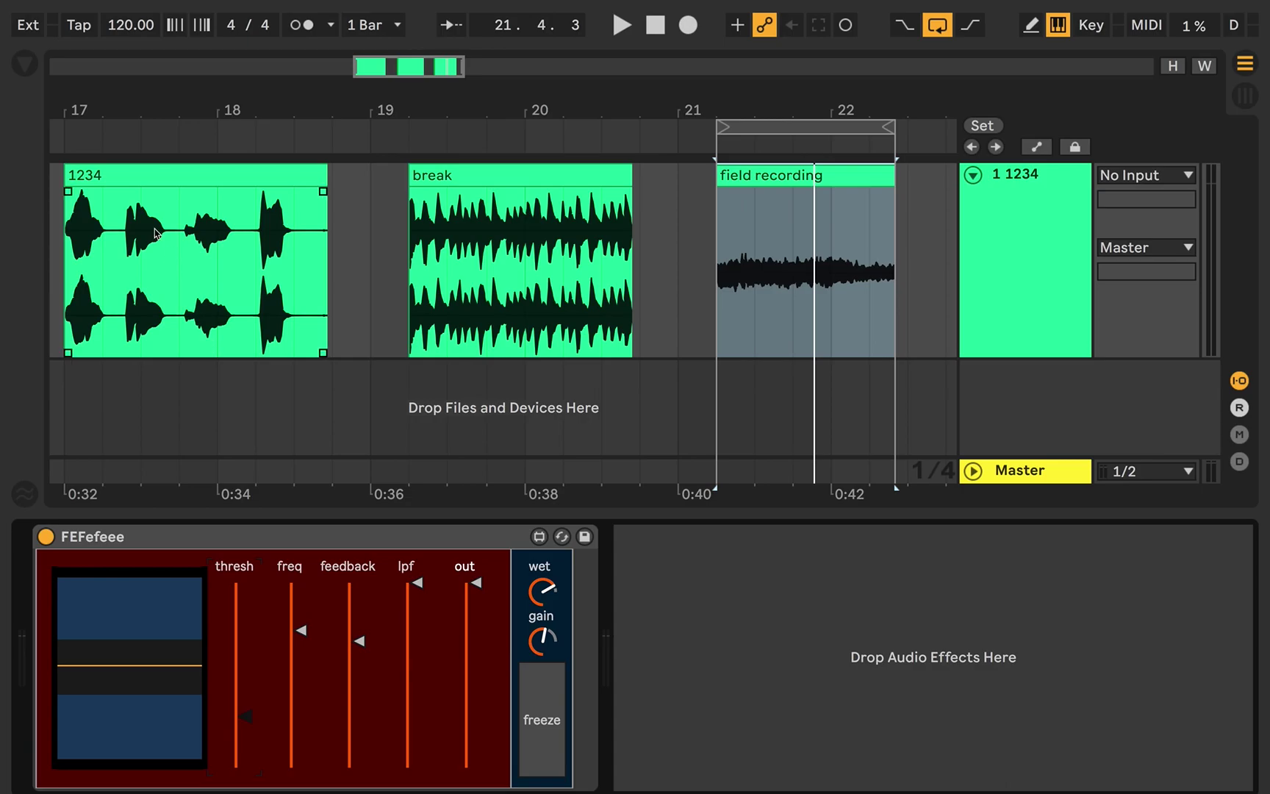
Add two LFO.amxd devices after FEFefeee and set the second one's rate to 2.49 Hz.
{"action": "left_click", "coordinate": [24, 64]}
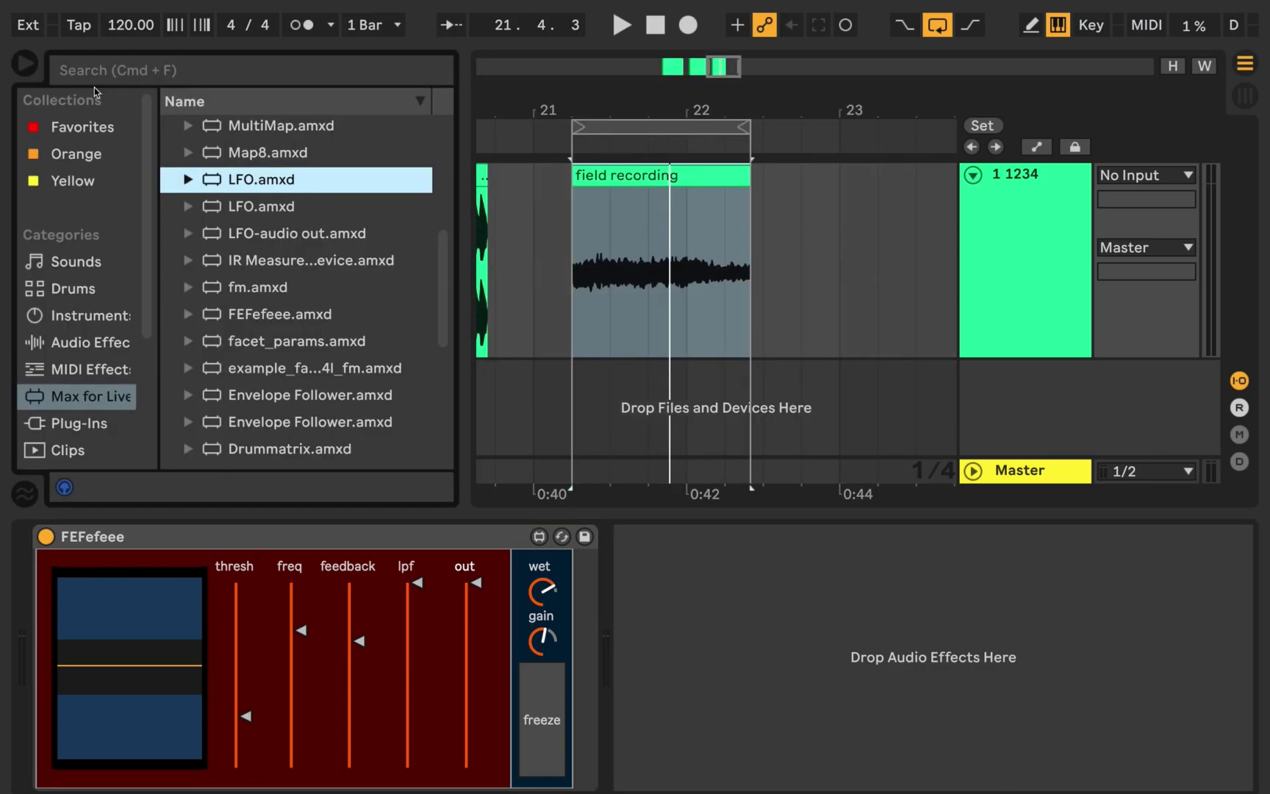
{"action": "left_click_drag", "start_coordinate": [269, 188], "coordinate": [683, 610]}
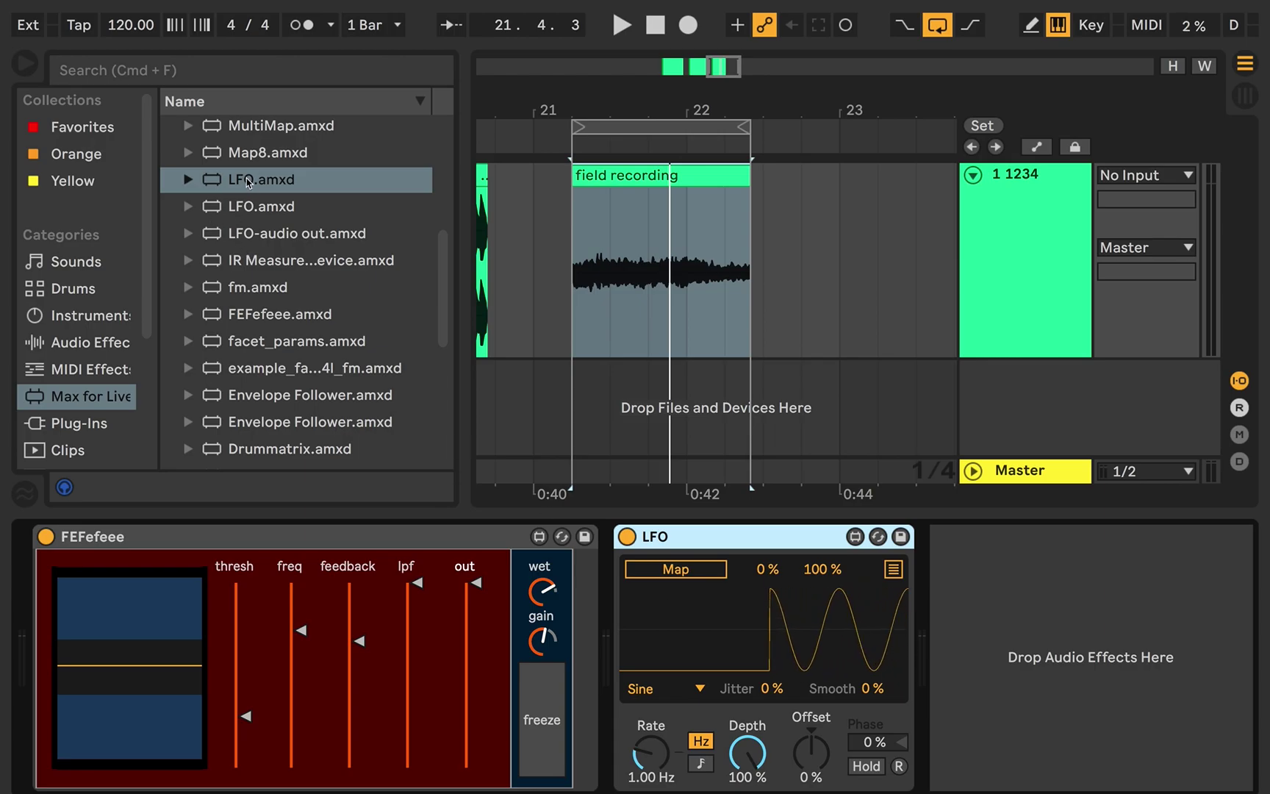
{"action": "left_click_drag", "start_coordinate": [245, 179], "coordinate": [1016, 679]}
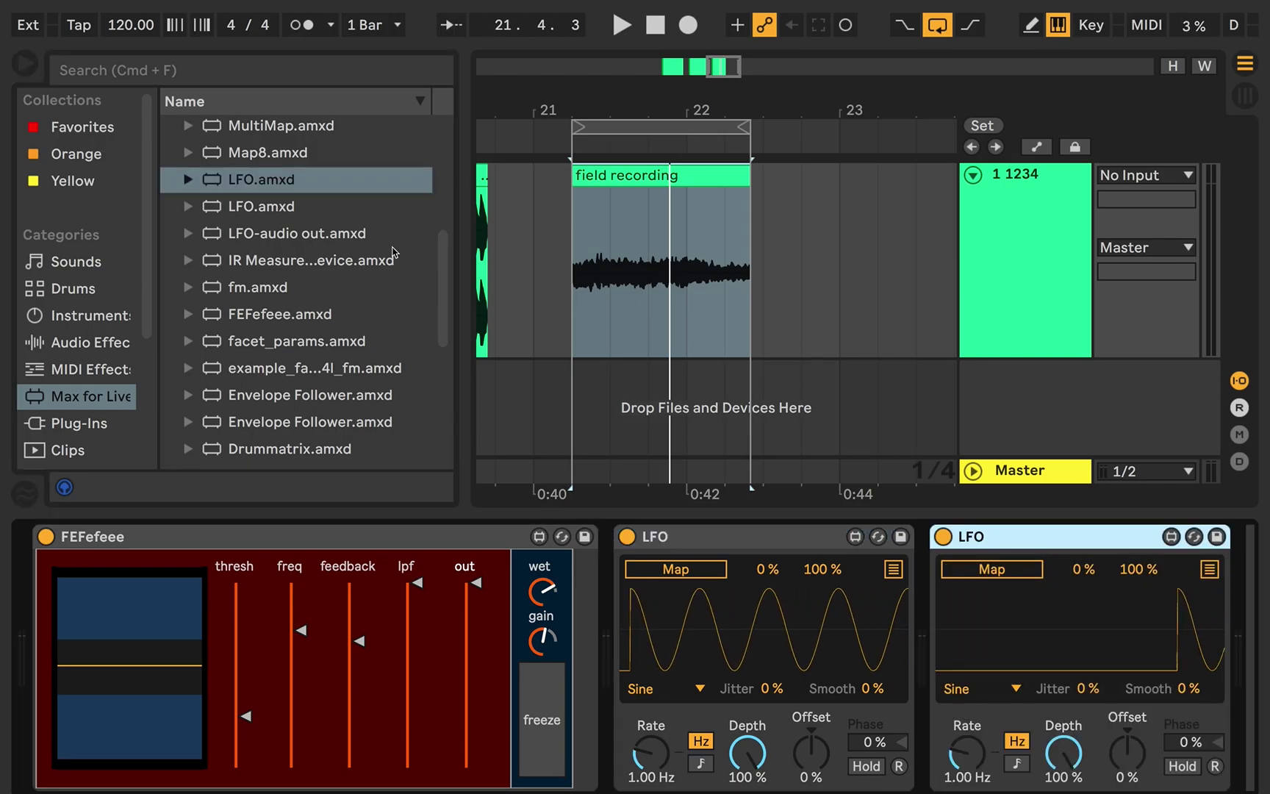
{"action": "left_click", "coordinate": [34, 66]}
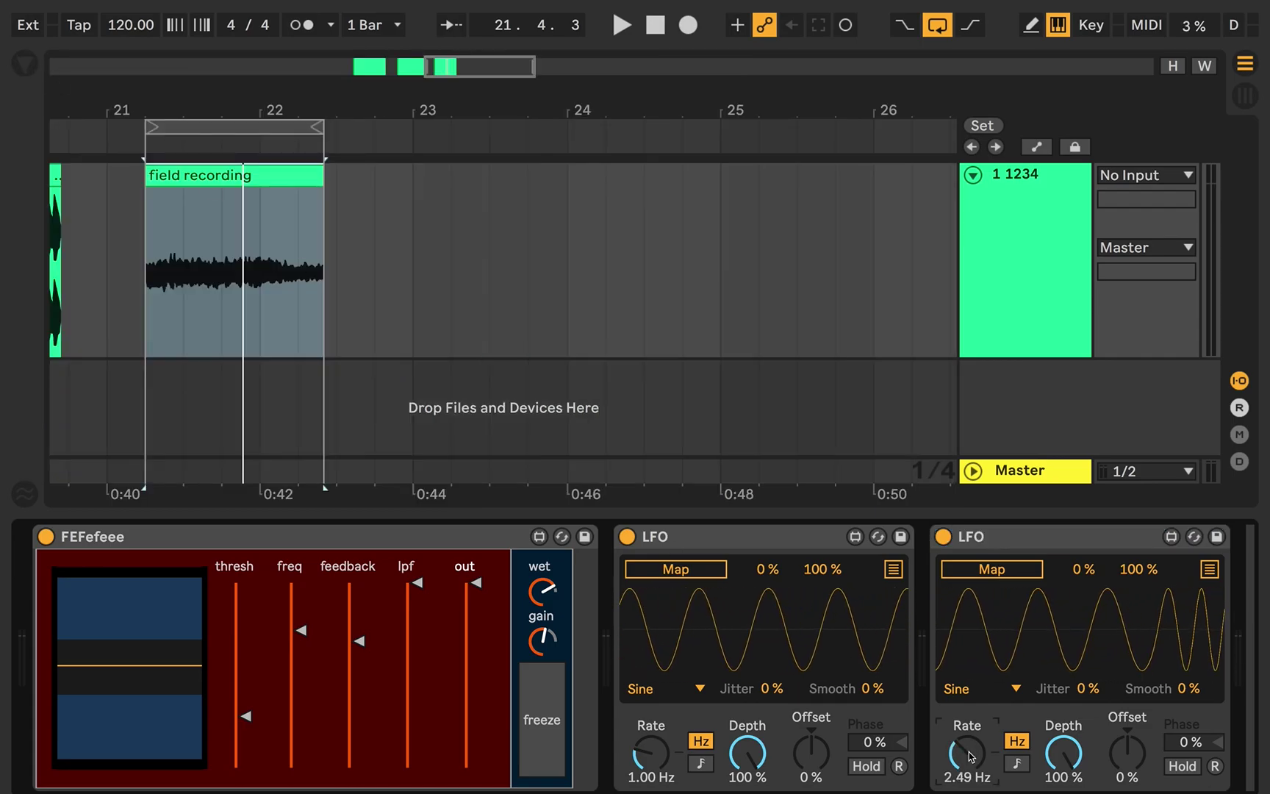
Map the first LFO to freq and the second LFO to feedback, and select the break clip.
{"action": "left_click", "coordinate": [692, 573]}
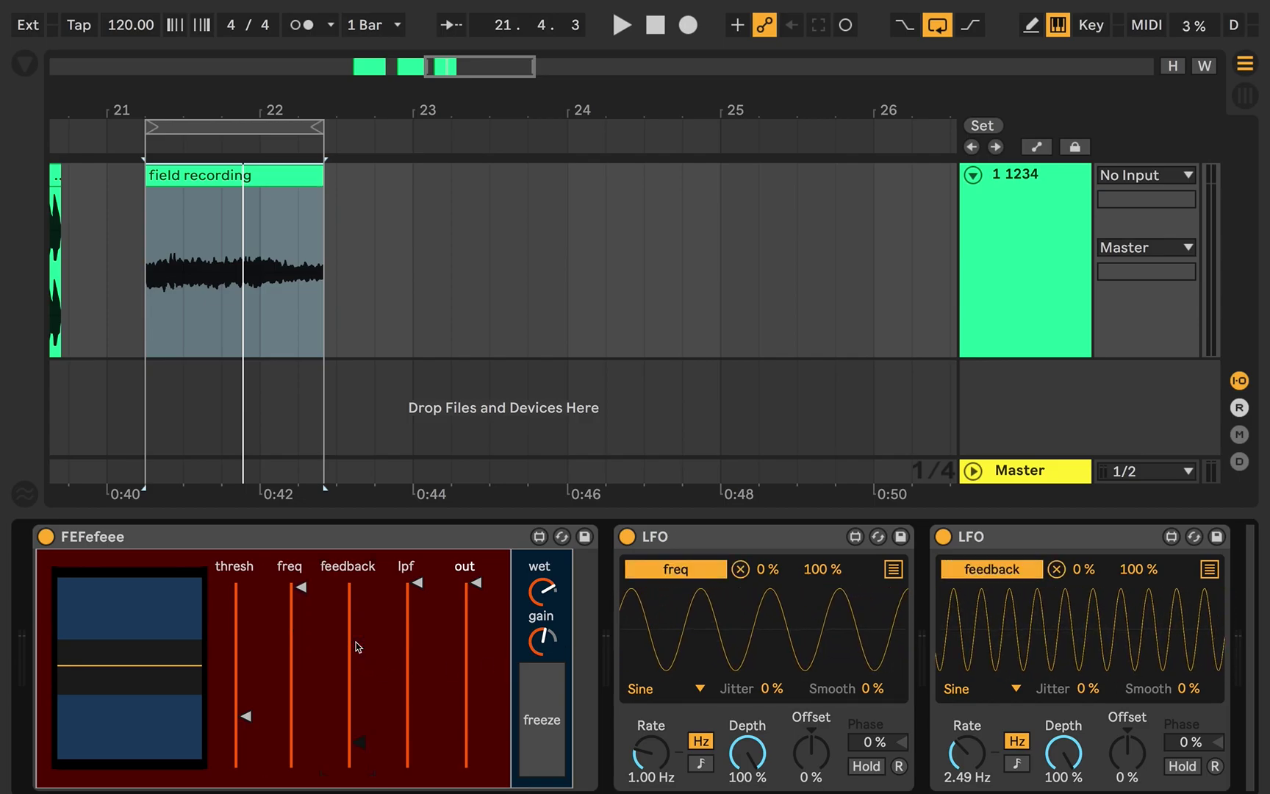
{"action": "scroll", "coordinate": [341, 309], "scroll_direction": "left", "scroll_amount": 5}
{"action": "left_click", "coordinate": [275, 172]}
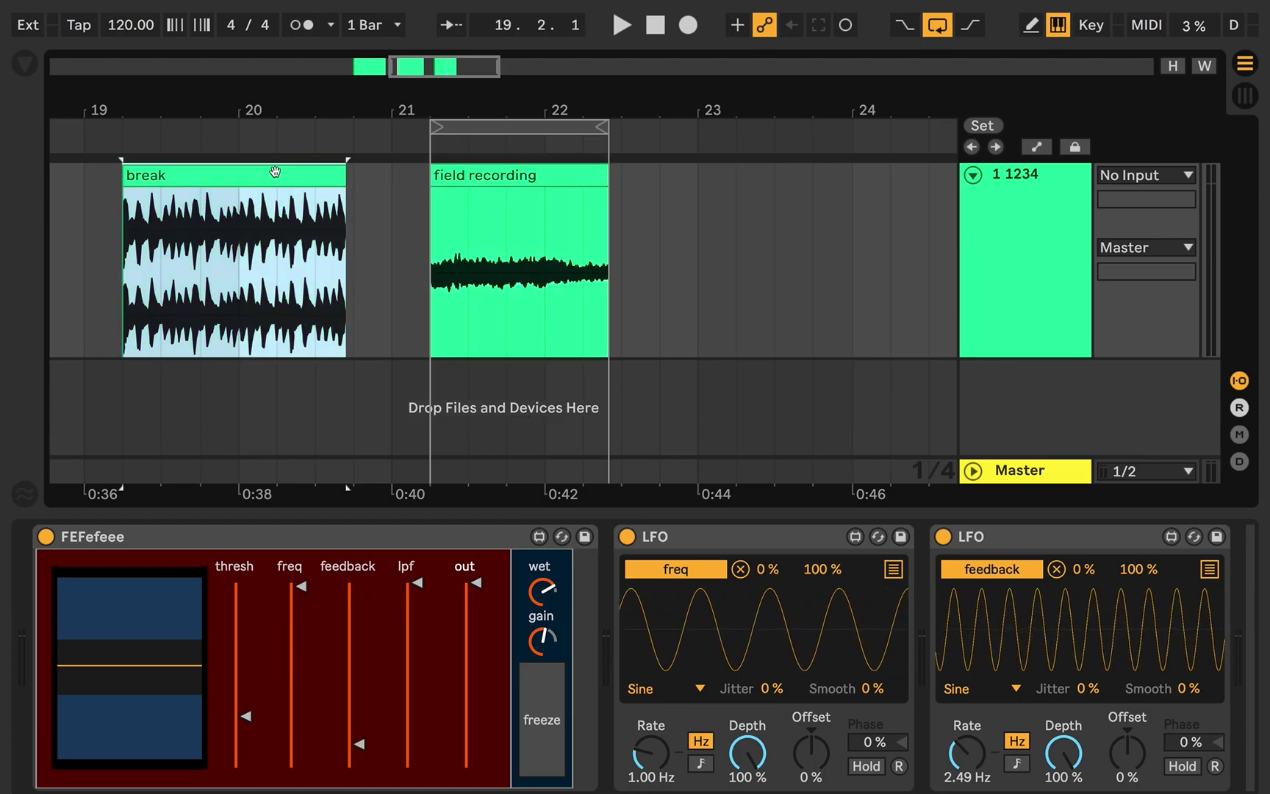